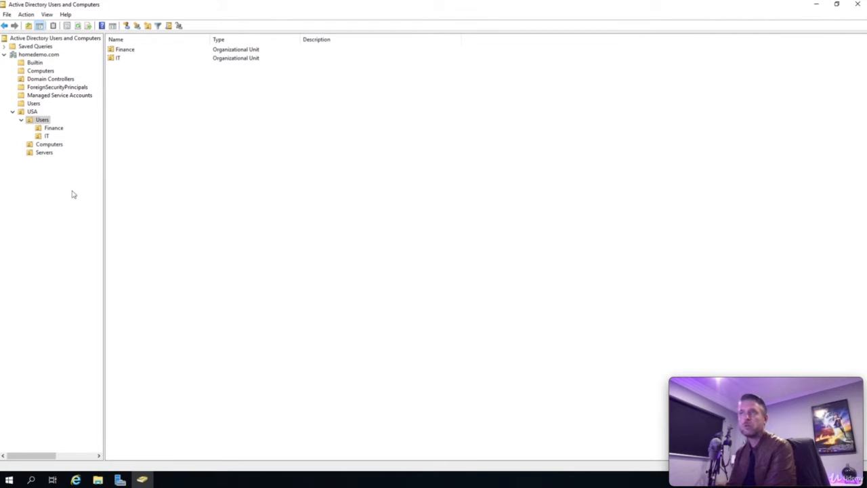
Create an organizational unit named Australia directly under the homedemo.com domain, with accidental-deletion protection enabled
{"action": "left_click", "coordinate": [33, 104]}
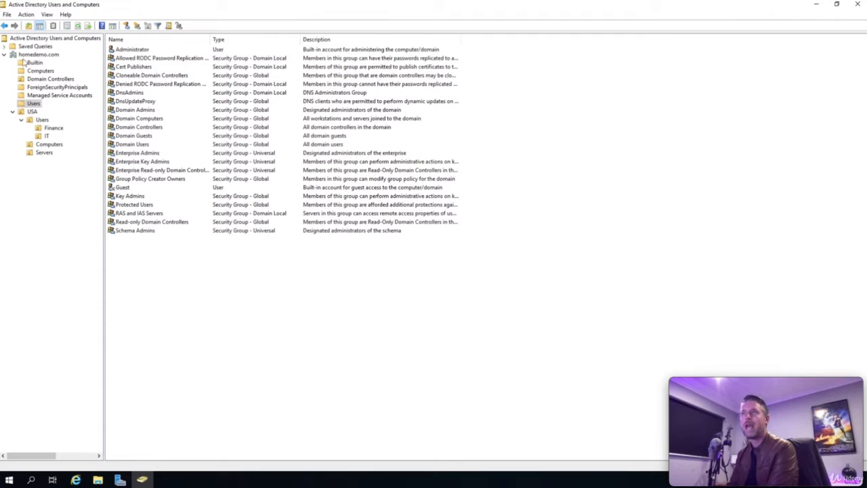
{"action": "left_click", "coordinate": [13, 112]}
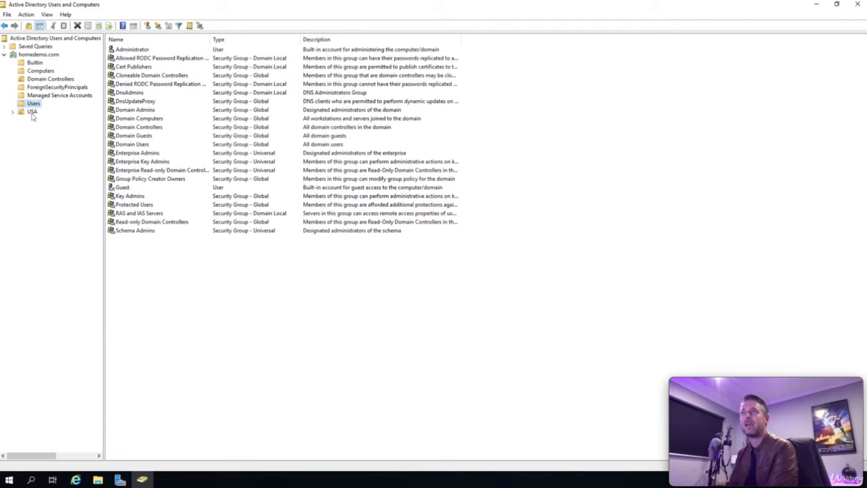
{"action": "left_click", "coordinate": [32, 54]}
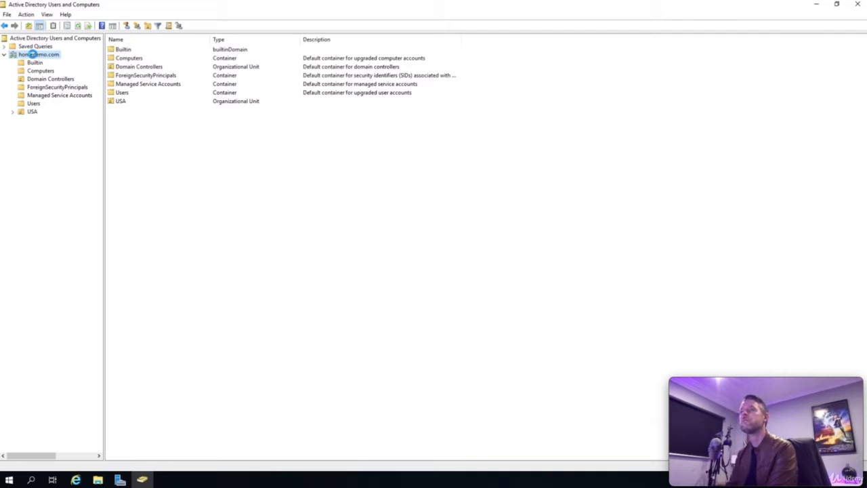
{"action": "right_click", "coordinate": [33, 54]}
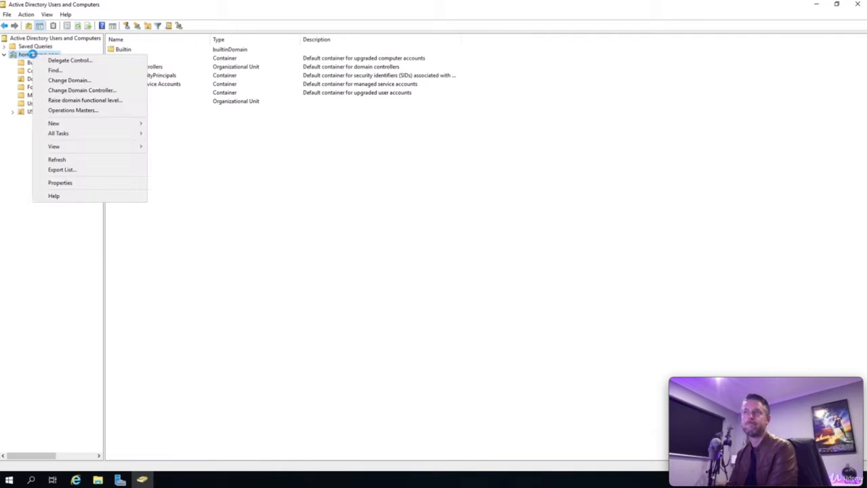
{"action": "mouse_move", "coordinate": [113, 124]}
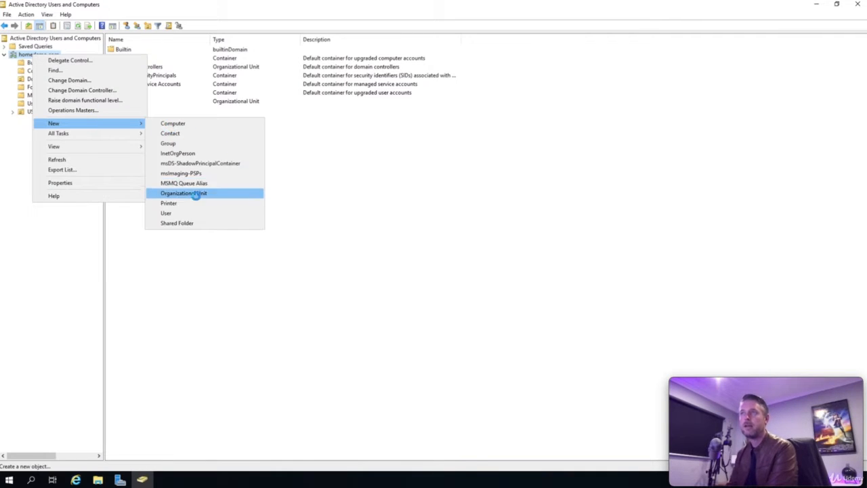
{"action": "left_click", "coordinate": [195, 194]}
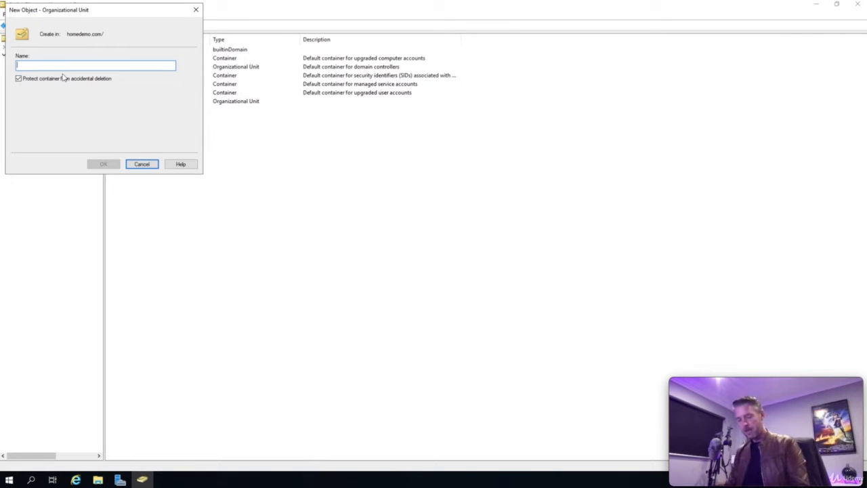
{"action": "type", "text": "Austra"}
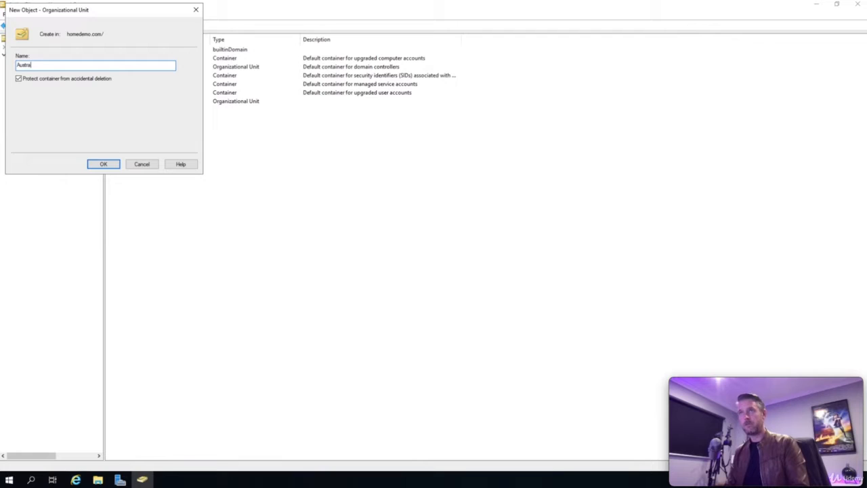
{"action": "type", "text": "lia"}
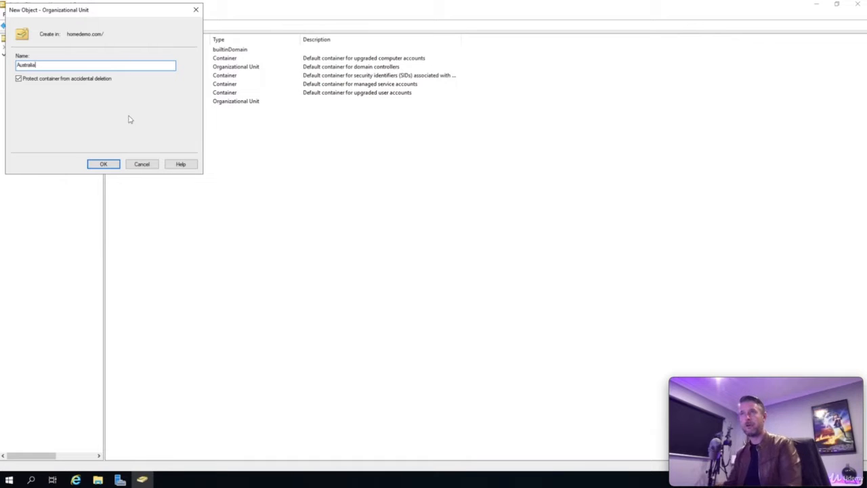
{"action": "left_click", "coordinate": [103, 164]}
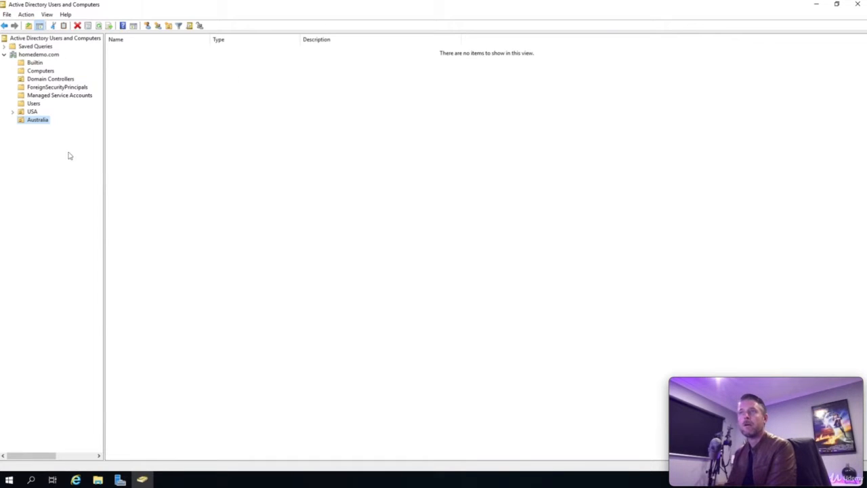
Create an organizational unit named Users inside the Australia organizational unit
{"action": "right_click", "coordinate": [36, 120]}
{"action": "mouse_move", "coordinate": [81, 160]}
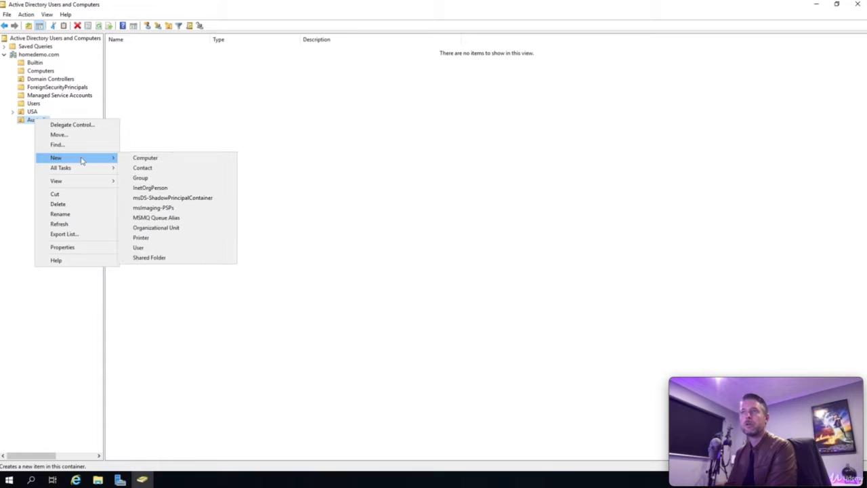
{"action": "left_click", "coordinate": [157, 228]}
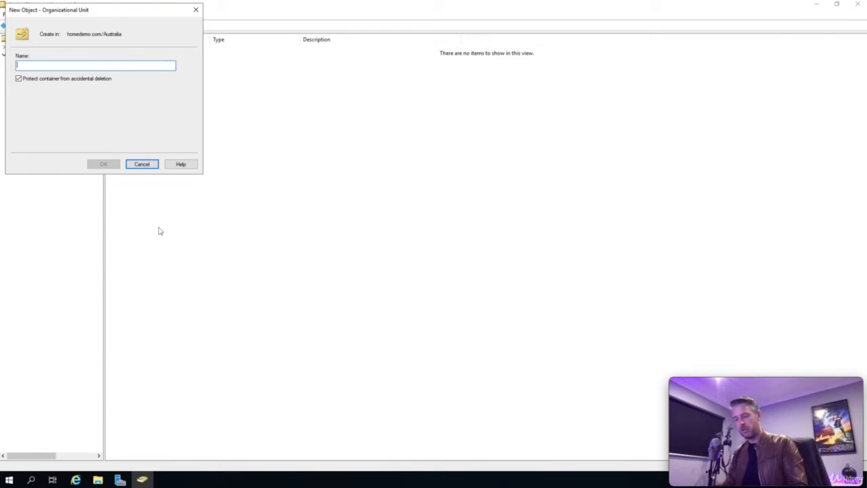
{"action": "type", "text": "Users"}
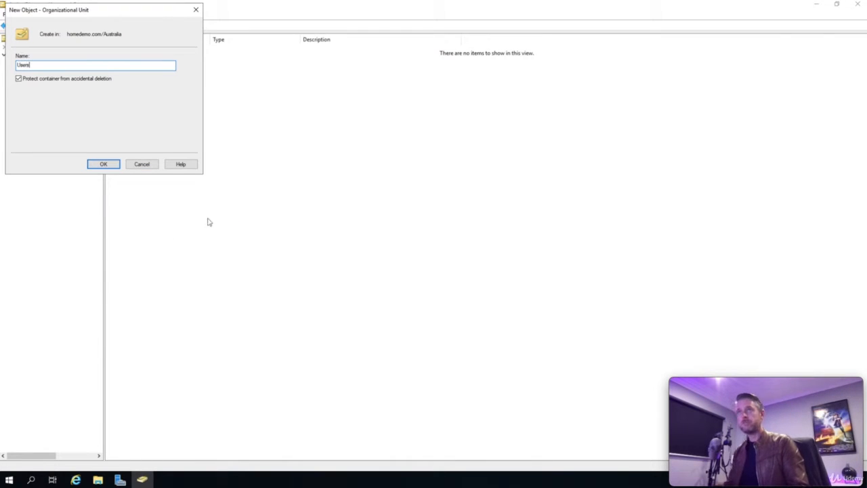
{"action": "left_click", "coordinate": [102, 165]}
Create an organizational unit named Computers inside the Australia organizational unit
{"action": "left_click", "coordinate": [37, 121]}
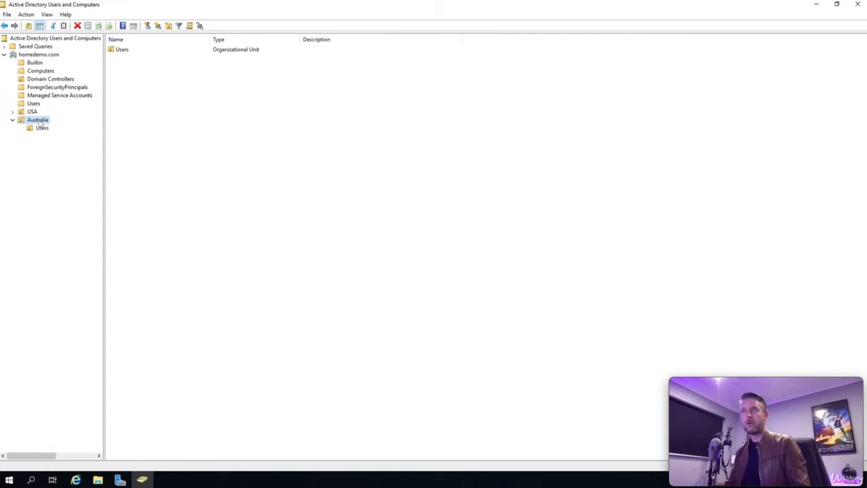
{"action": "right_click", "coordinate": [39, 121]}
{"action": "mouse_move", "coordinate": [84, 160]}
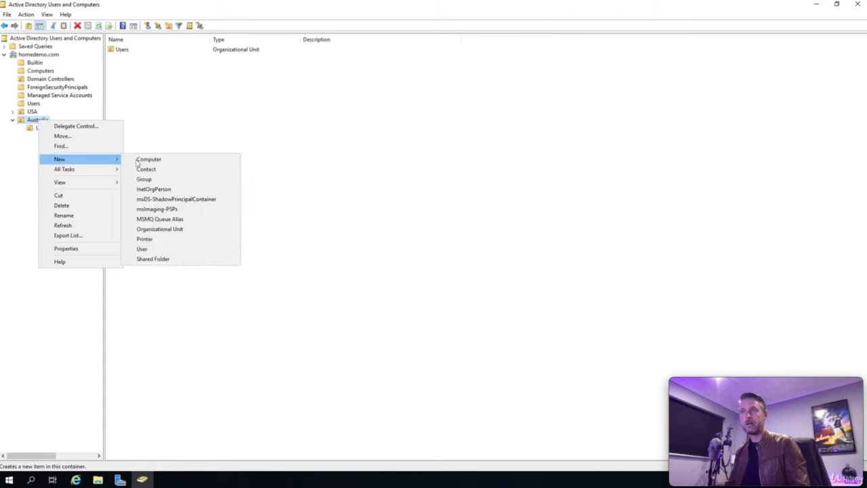
{"action": "left_click", "coordinate": [159, 229]}
{"action": "type", "text": "C"}
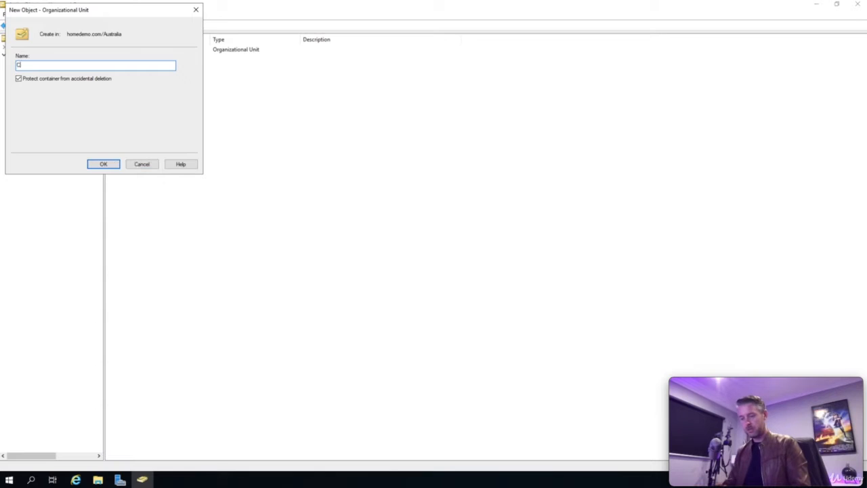
{"action": "type", "text": "omputers"}
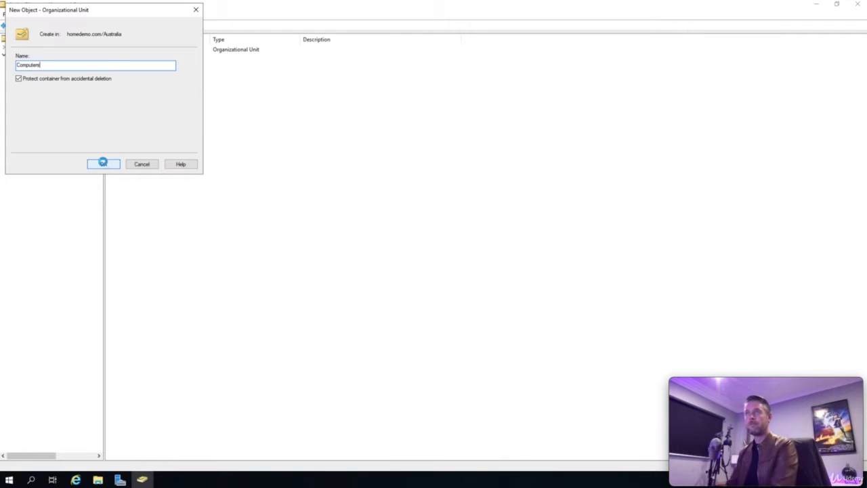
{"action": "left_click", "coordinate": [104, 164]}
Compare the sub-units of the USA organizational unit, including Servers and Users, with those of Australia
{"action": "left_click", "coordinate": [13, 112]}
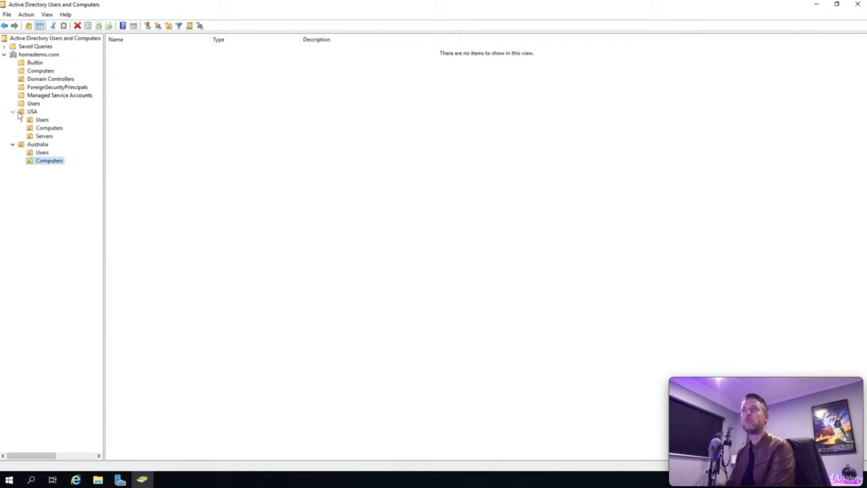
{"action": "left_click", "coordinate": [43, 136]}
{"action": "left_click", "coordinate": [38, 144]}
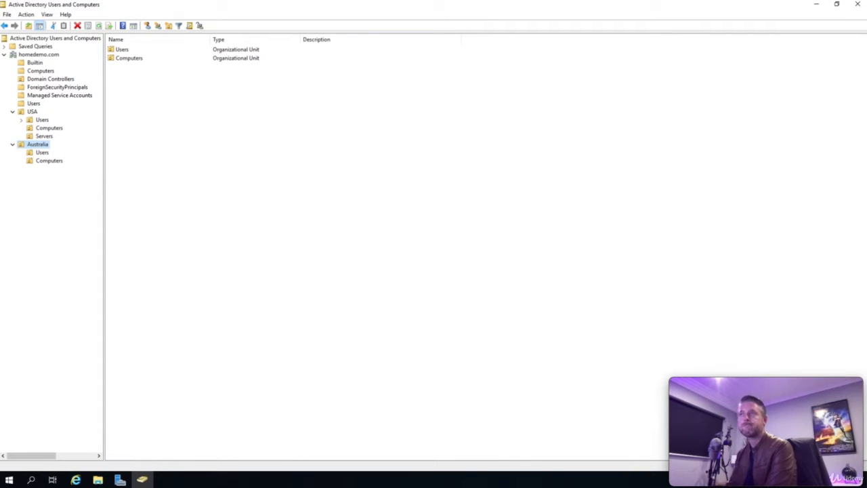
{"action": "left_click", "coordinate": [42, 120]}
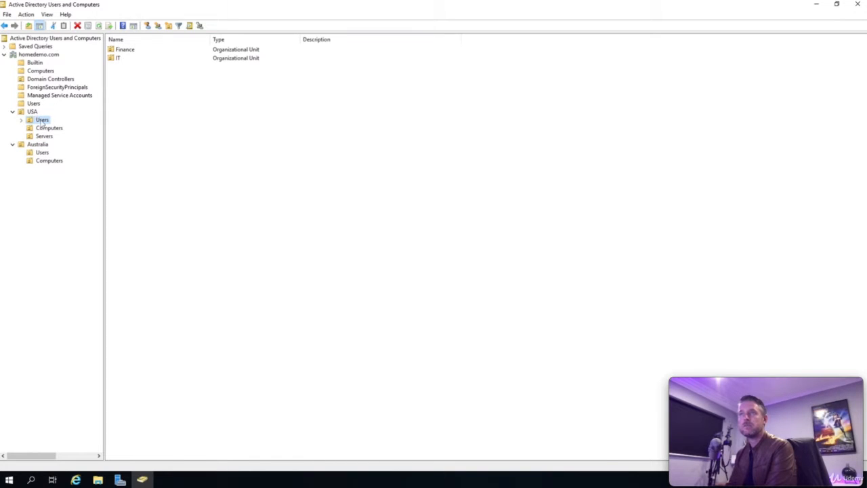
{"action": "left_click", "coordinate": [128, 72]}
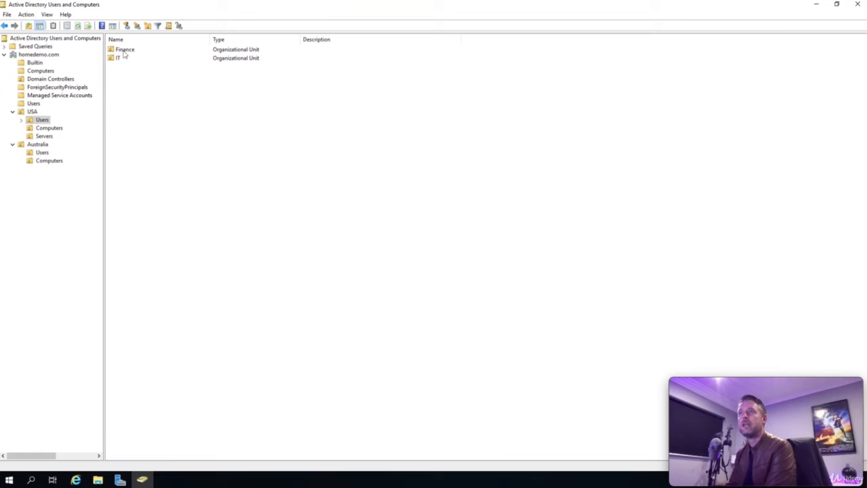
{"action": "left_click", "coordinate": [42, 153]}
{"action": "right_click", "coordinate": [42, 153]}
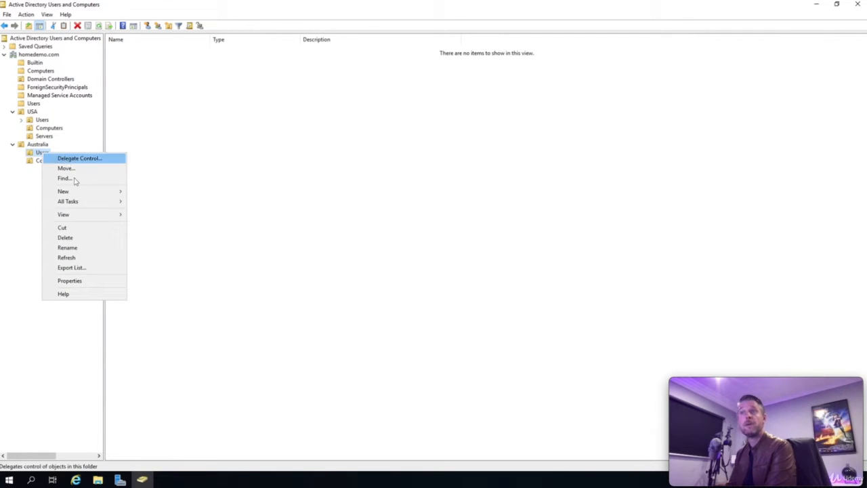
{"action": "mouse_move", "coordinate": [86, 193]}
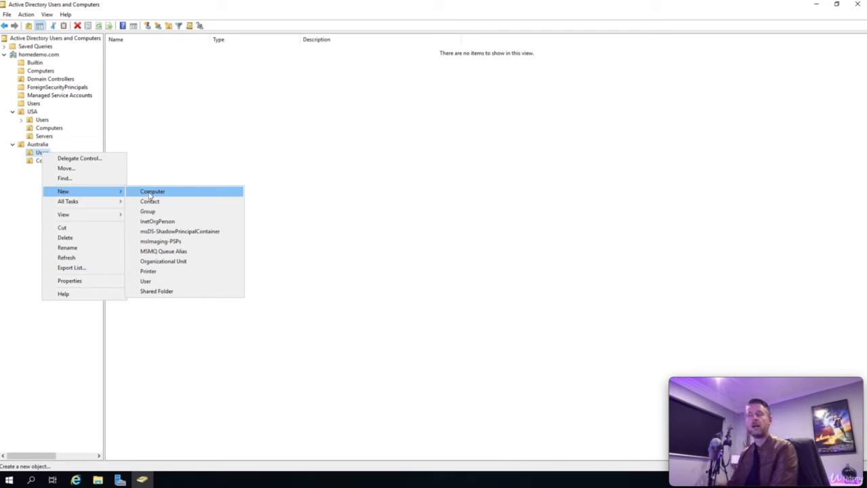
{"action": "left_click", "coordinate": [150, 192]}
{"action": "type", "text": "AD"}
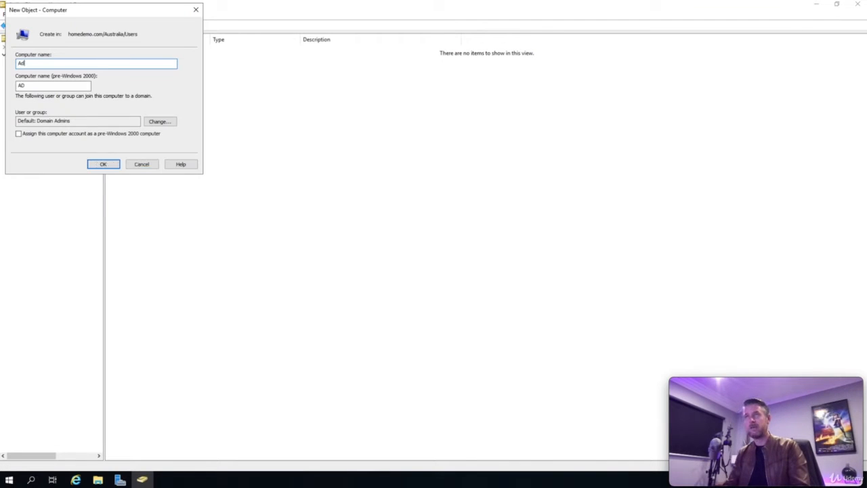
{"action": "type", "text": "ministrators"}
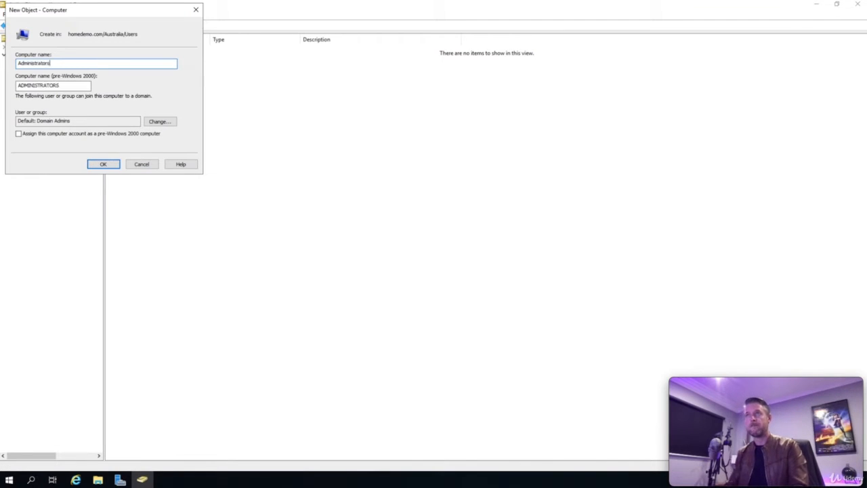
{"action": "left_click", "coordinate": [143, 165]}
Create an organizational unit named Administrators inside Australia's Users unit, keeping protection from accidental deletion enabled
{"action": "right_click", "coordinate": [46, 154]}
{"action": "mouse_move", "coordinate": [87, 196]}
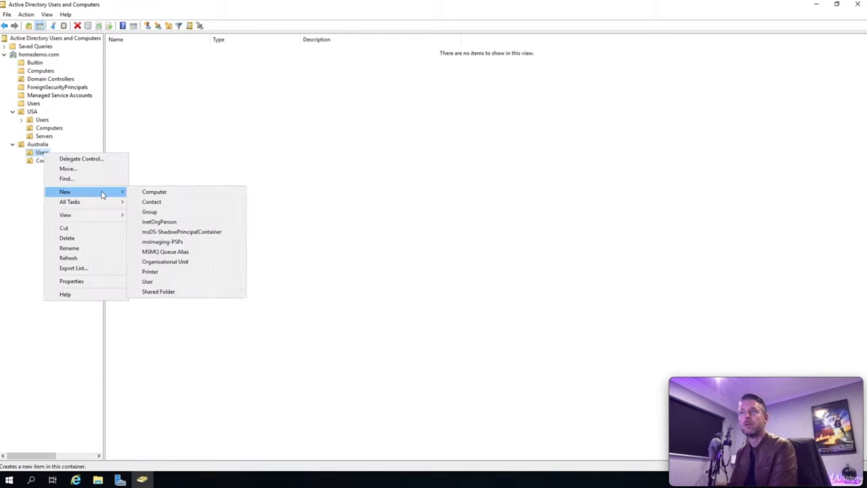
{"action": "left_click", "coordinate": [157, 265]}
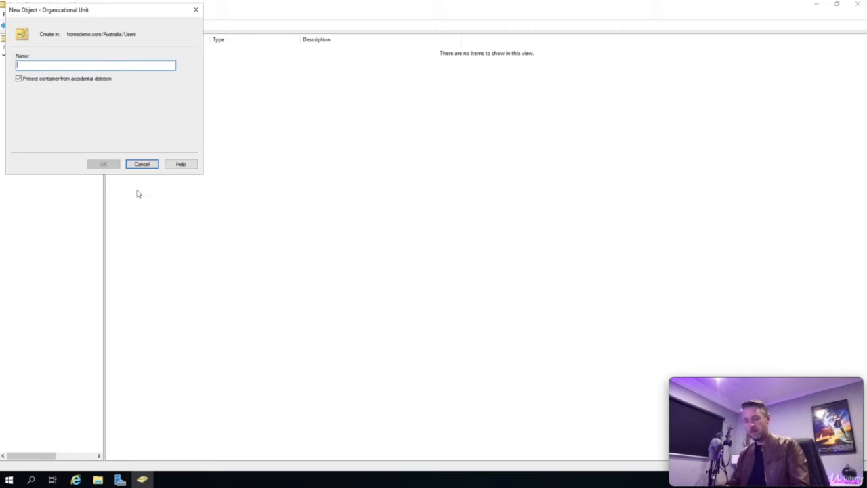
{"action": "type", "text": "Administrators"}
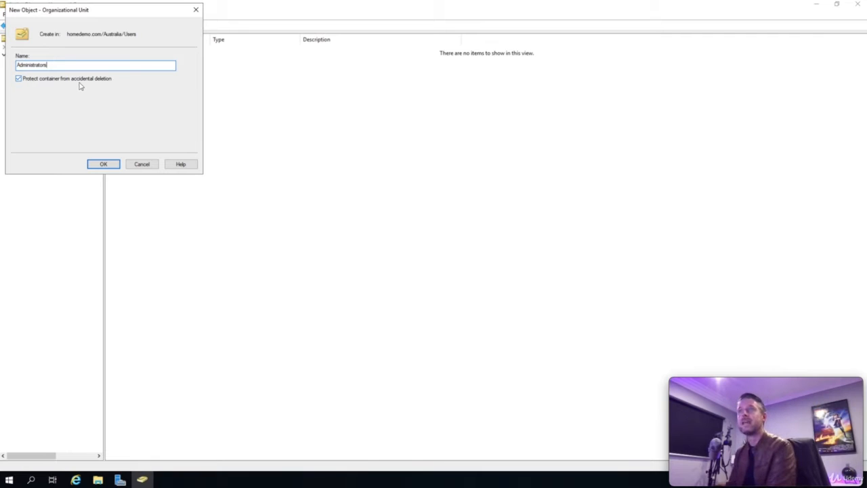
{"action": "left_click", "coordinate": [105, 164]}
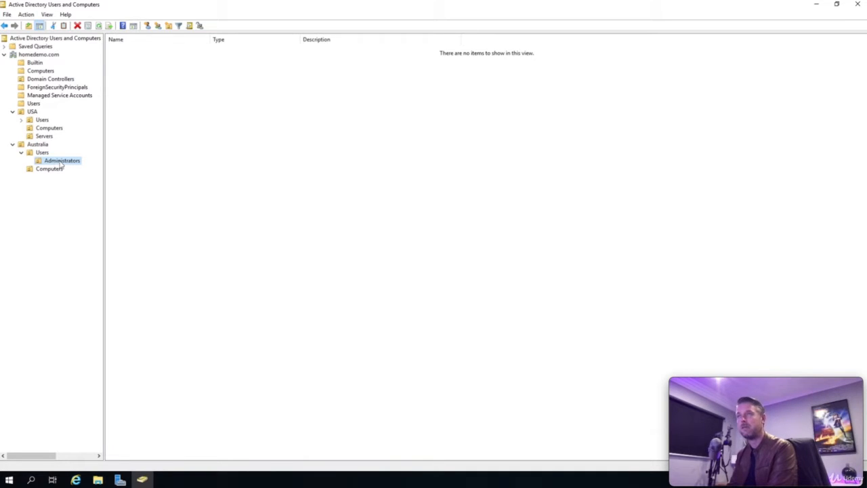
Try to delete the Administrators organizational unit under Australia's Users unit
{"action": "right_click", "coordinate": [60, 163]}
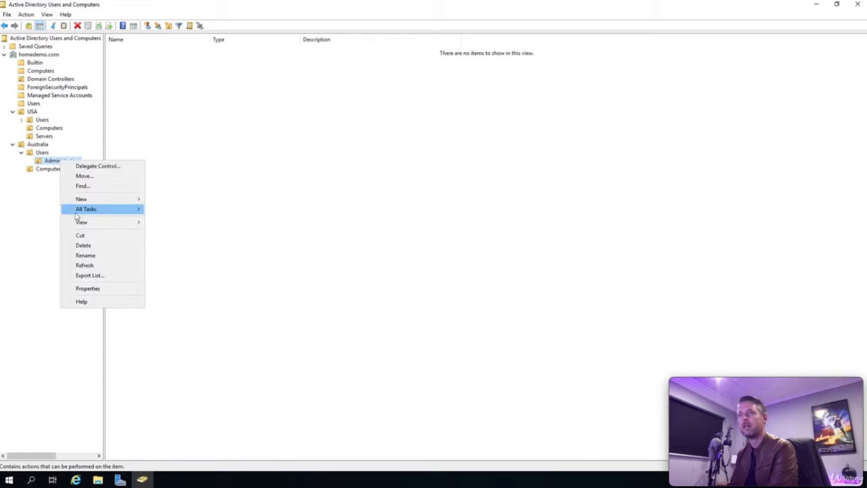
{"action": "left_click", "coordinate": [95, 246]}
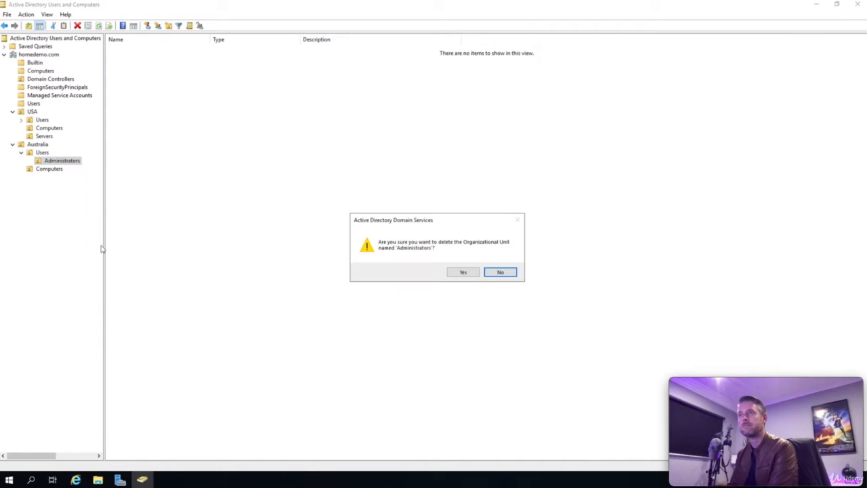
{"action": "left_click", "coordinate": [463, 271]}
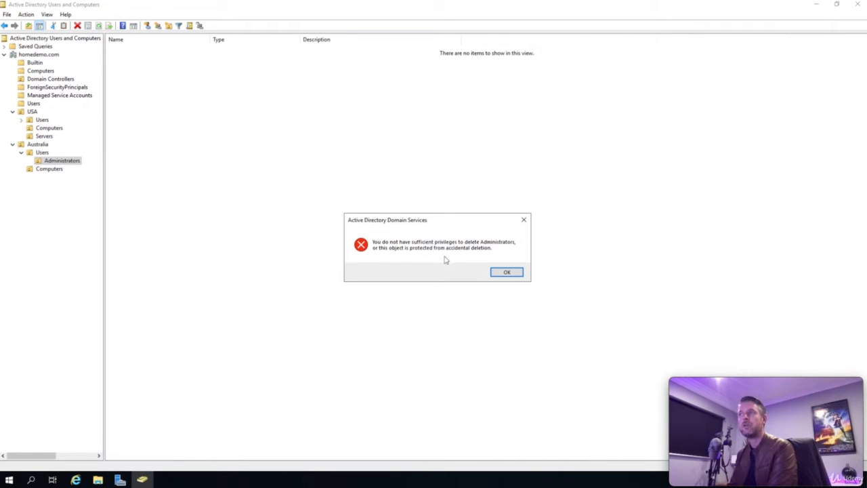
{"action": "left_click", "coordinate": [517, 272]}
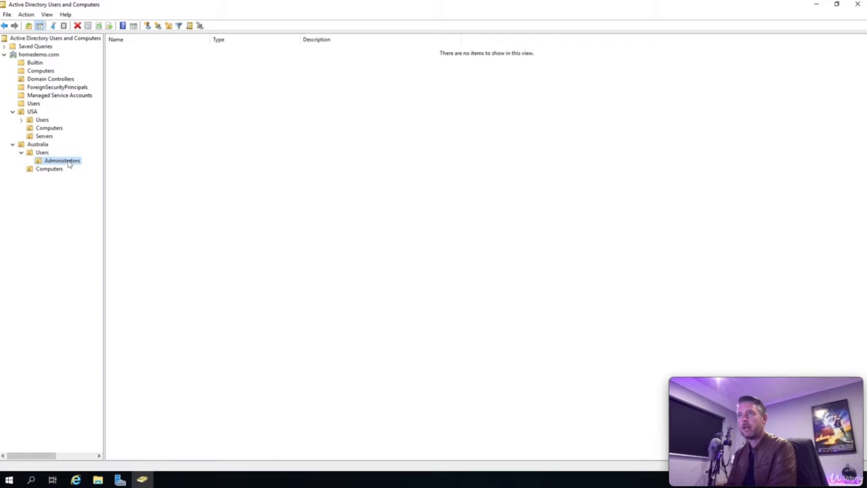
Examine the General, Managed By and COM+ properties of the Administrators organizational unit, then close them without changes
{"action": "right_click", "coordinate": [68, 163]}
{"action": "left_click", "coordinate": [107, 289]}
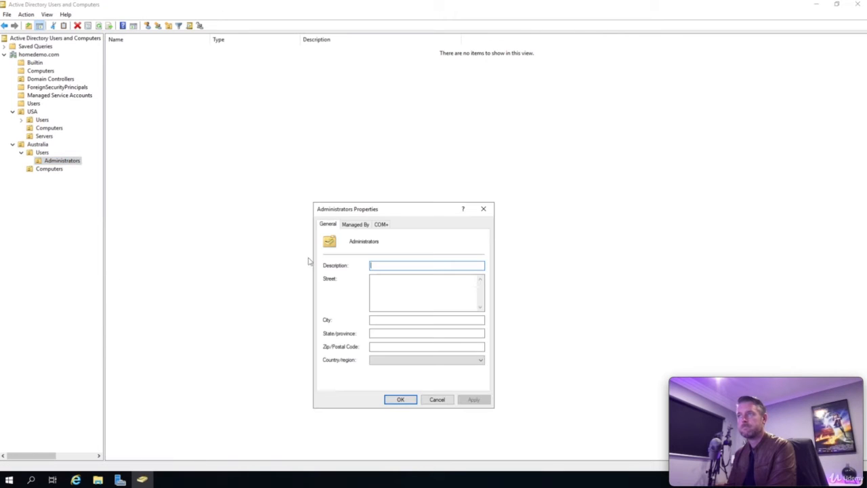
{"action": "left_click", "coordinate": [353, 226]}
{"action": "left_click", "coordinate": [380, 225]}
{"action": "left_click", "coordinate": [330, 226]}
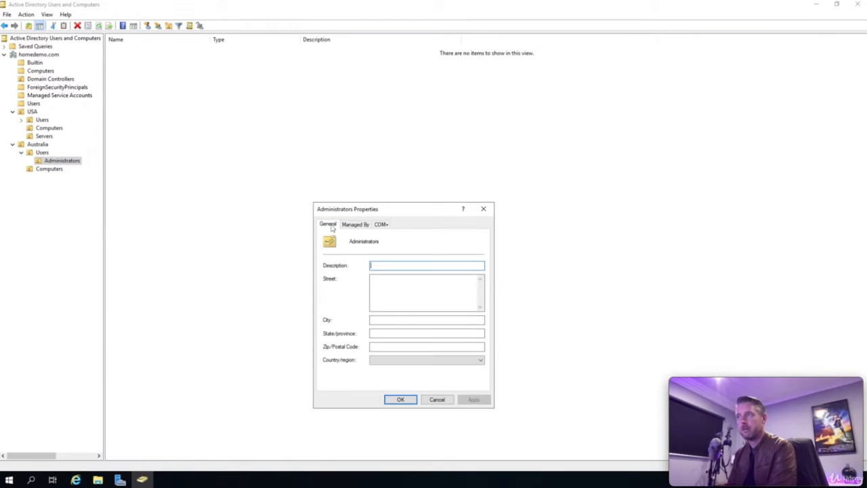
{"action": "left_click", "coordinate": [438, 400]}
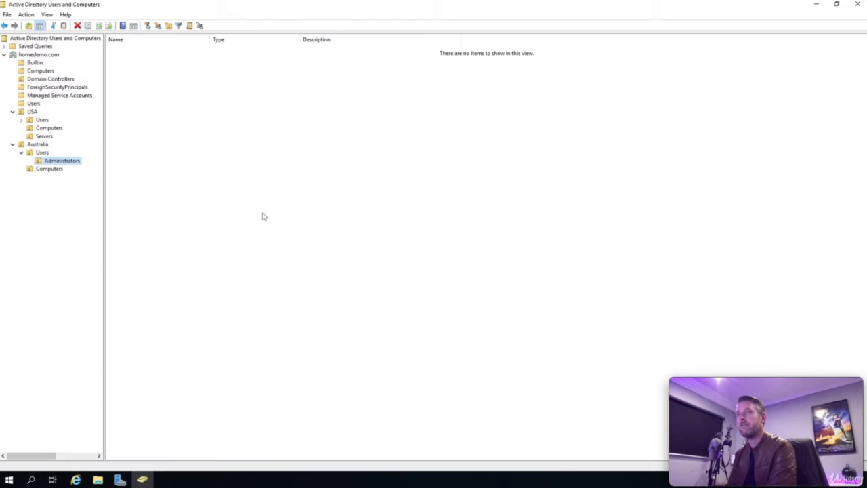
Turn on Advanced Features and remove the accidental-deletion protection from the Computers organizational unit inside Australia
{"action": "left_click", "coordinate": [46, 14]}
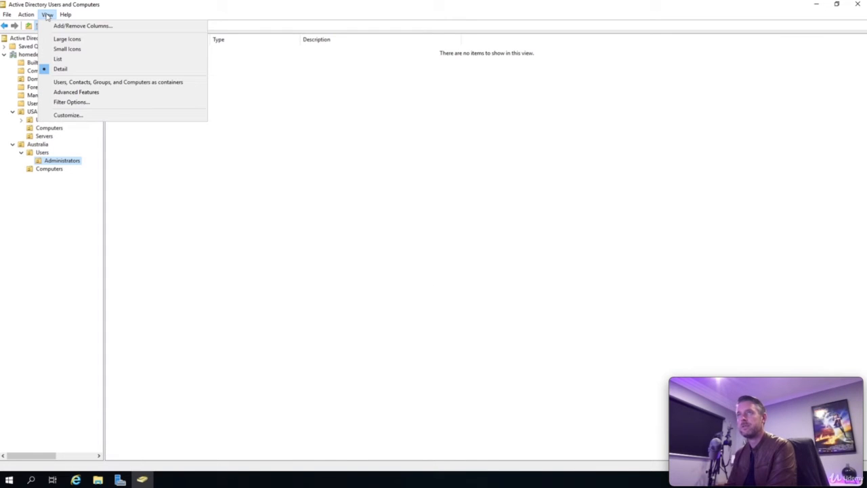
{"action": "left_click", "coordinate": [108, 92]}
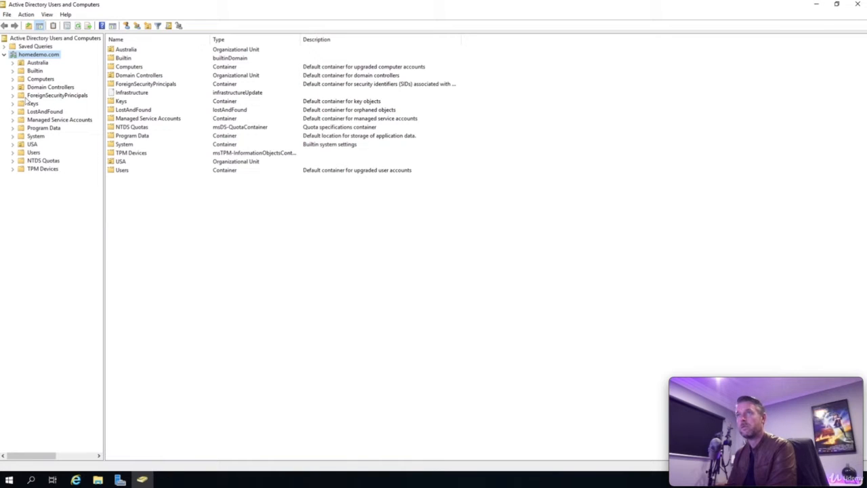
{"action": "left_click", "coordinate": [13, 63]}
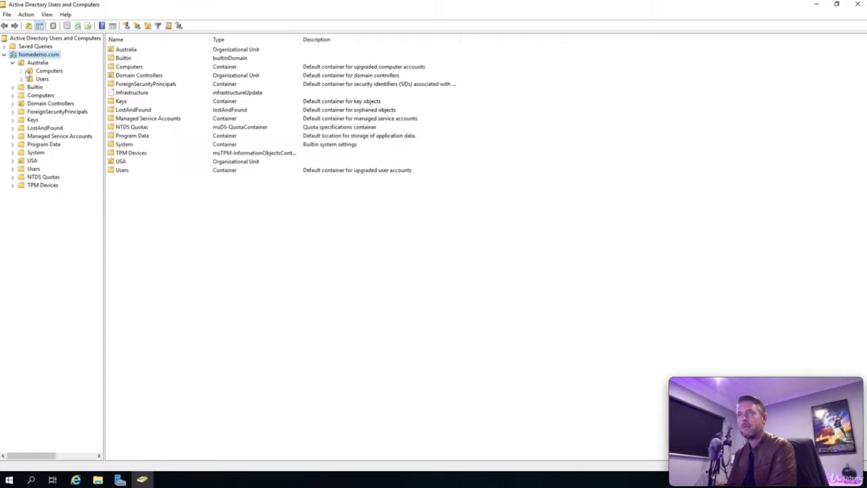
{"action": "right_click", "coordinate": [47, 71]}
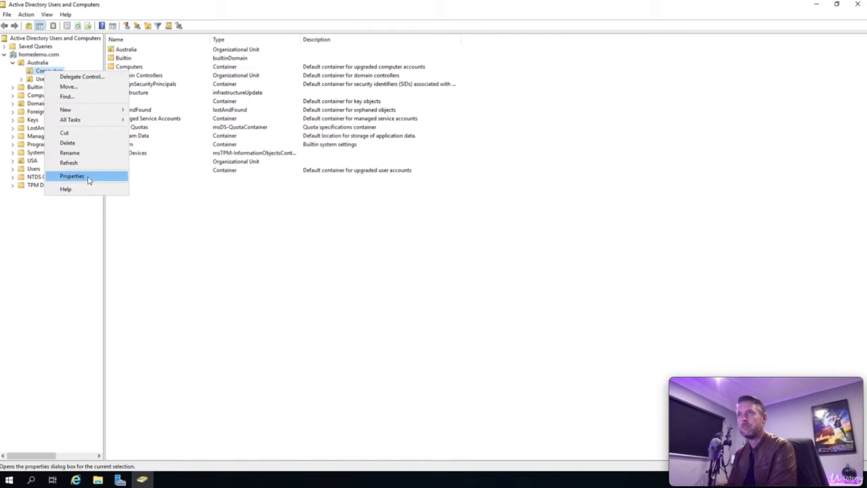
{"action": "left_click", "coordinate": [86, 176]}
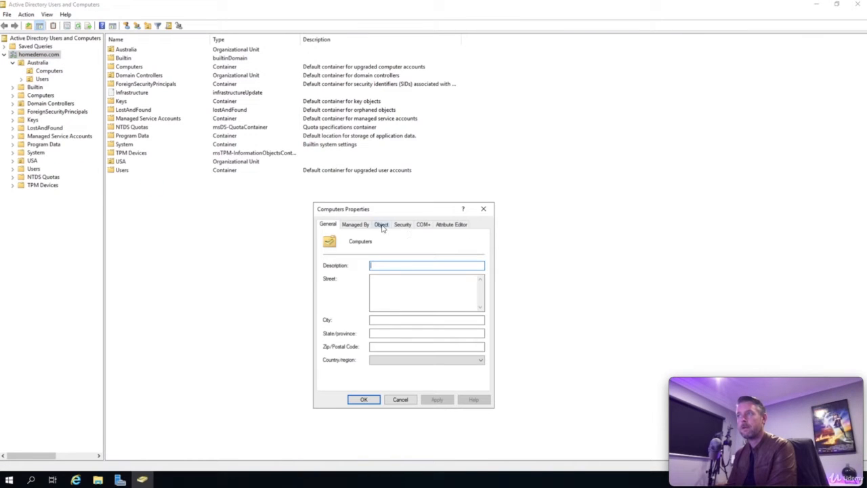
{"action": "left_click", "coordinate": [382, 224]}
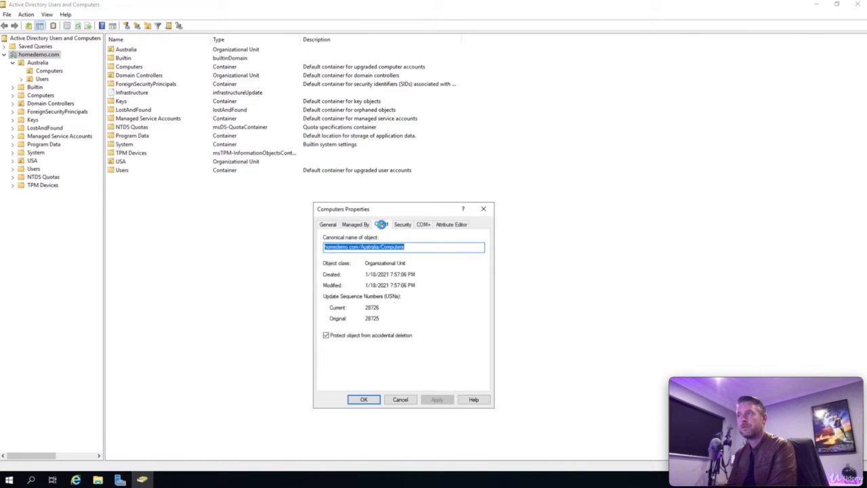
{"action": "left_click", "coordinate": [326, 336]}
{"action": "left_click", "coordinate": [364, 399]}
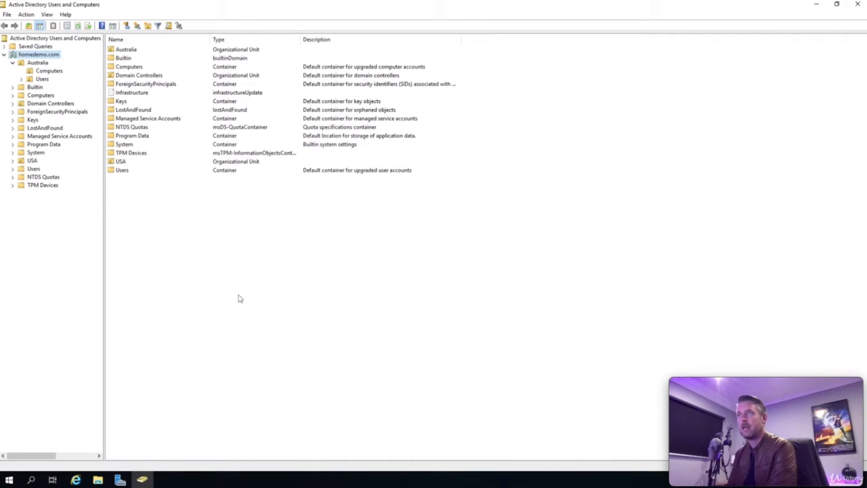
Delete the Computers organizational unit inside Australia and turn Advanced Features back off
{"action": "right_click", "coordinate": [53, 73]}
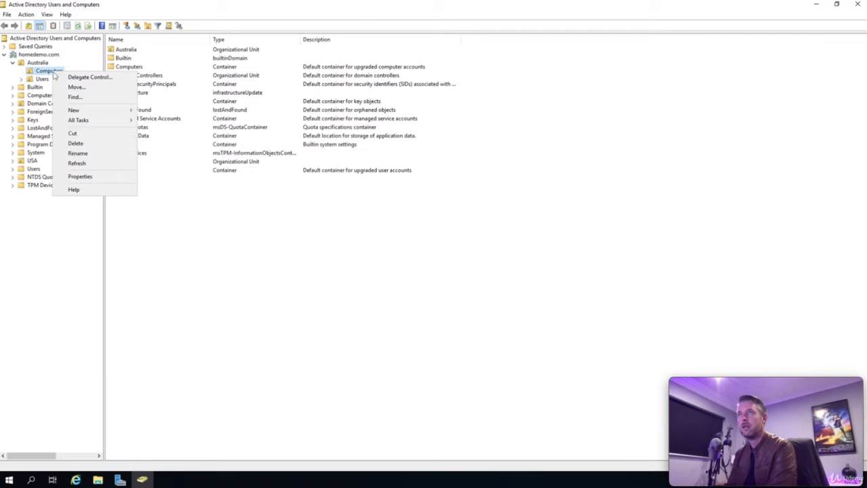
{"action": "left_click", "coordinate": [75, 143]}
{"action": "left_click", "coordinate": [464, 273]}
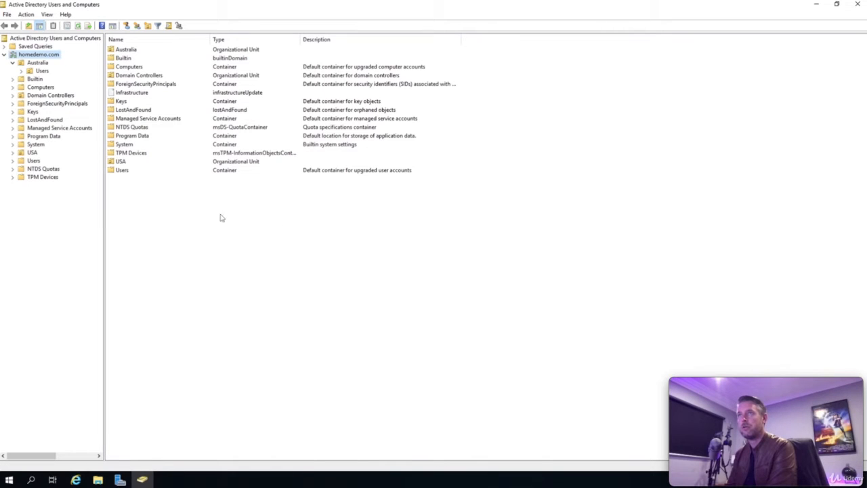
{"action": "left_click", "coordinate": [48, 15]}
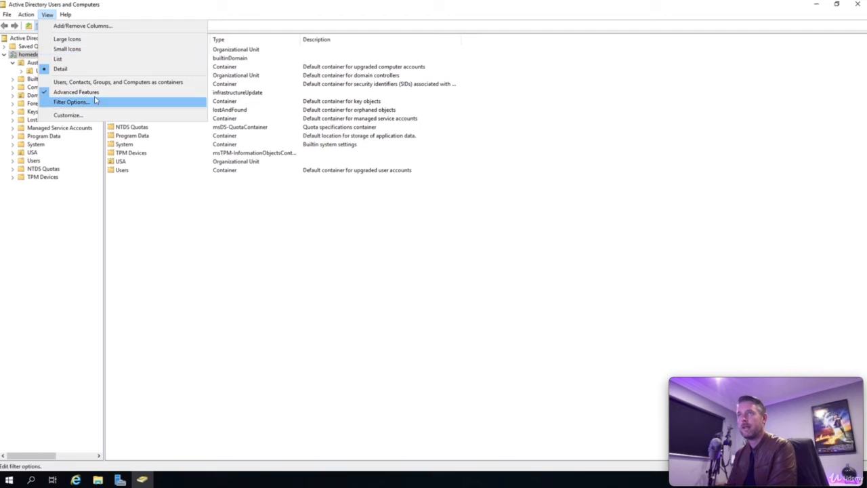
{"action": "left_click", "coordinate": [103, 93]}
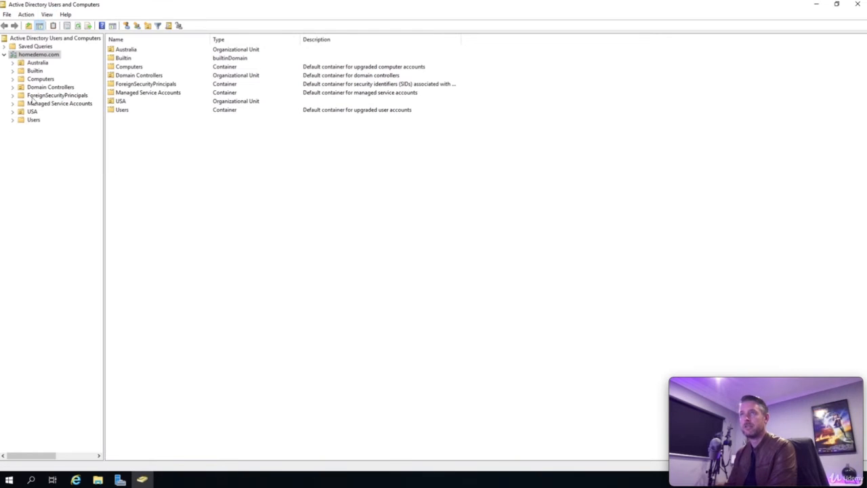
Create a computer object named Computers inside the Australia organizational unit
{"action": "left_click", "coordinate": [12, 62]}
{"action": "right_click", "coordinate": [38, 63]}
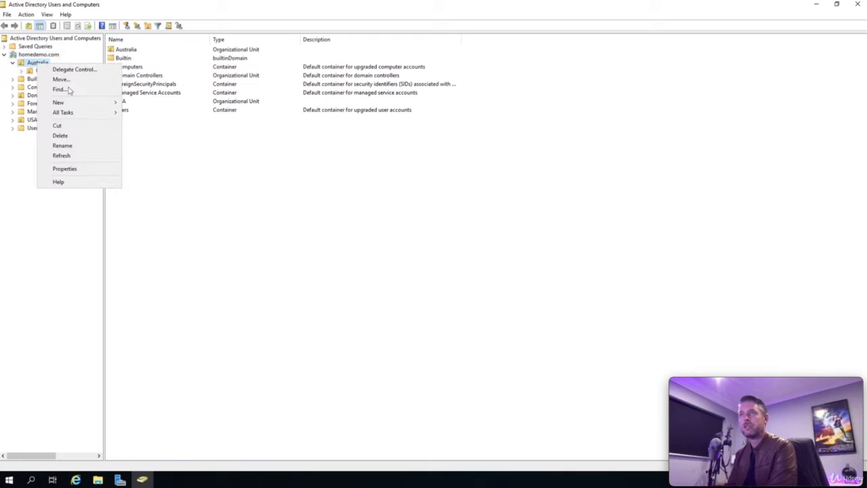
{"action": "mouse_move", "coordinate": [74, 102]}
{"action": "left_click", "coordinate": [147, 104]}
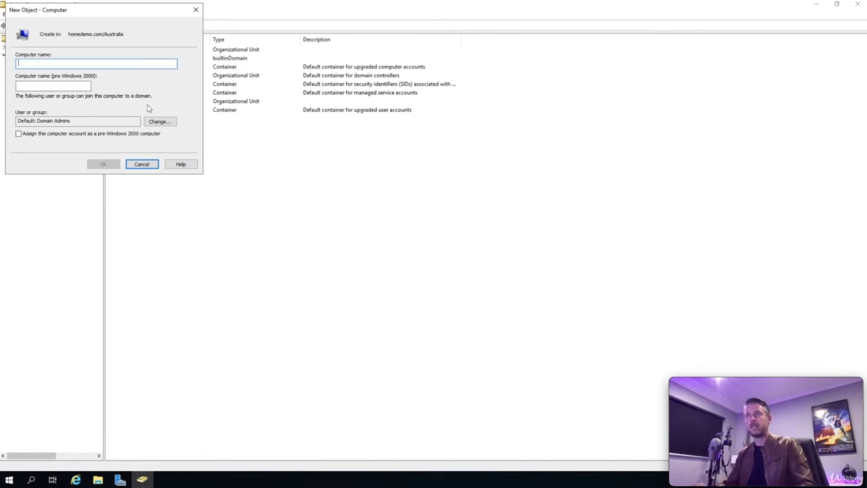
{"action": "type", "text": "Computers"}
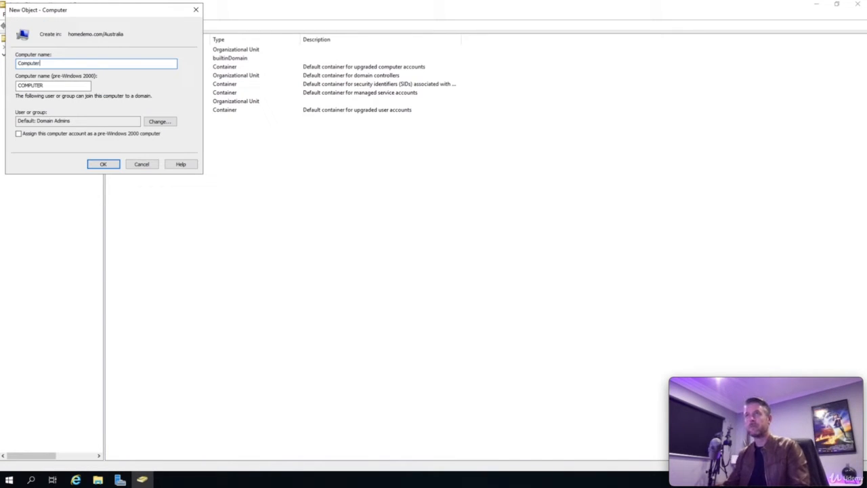
{"action": "left_click", "coordinate": [103, 163]}
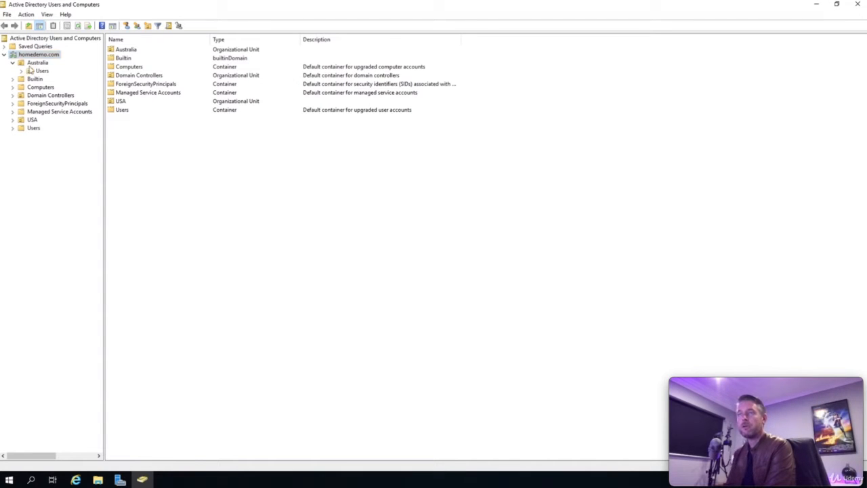
Try to create an organizational unit named Computers inside Australia, with protection from accidental deletion enabled
{"action": "left_click", "coordinate": [22, 70]}
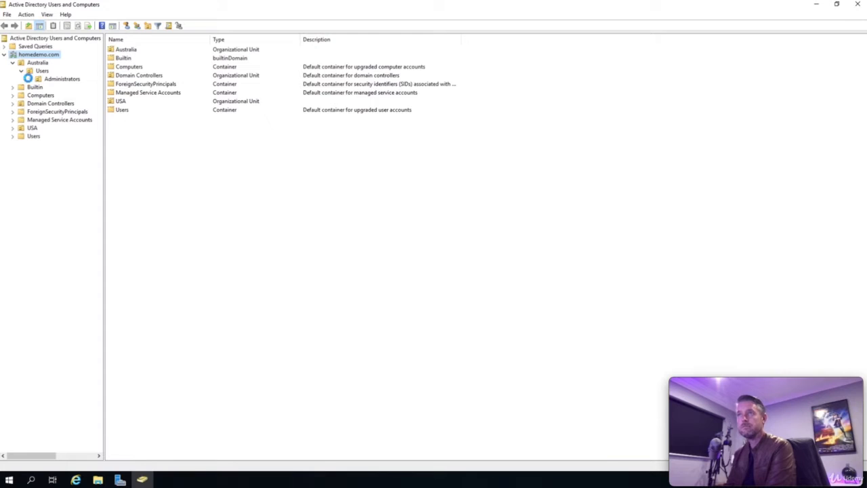
{"action": "left_click", "coordinate": [37, 63]}
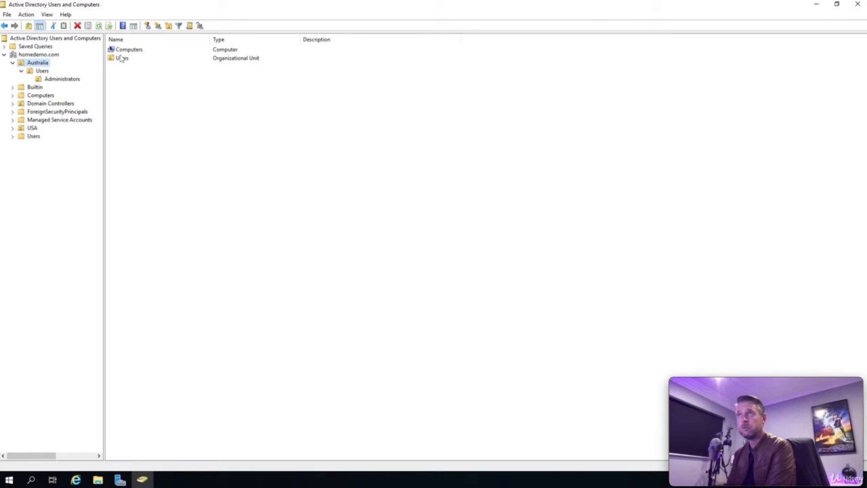
{"action": "right_click", "coordinate": [36, 63]}
{"action": "mouse_move", "coordinate": [64, 102]}
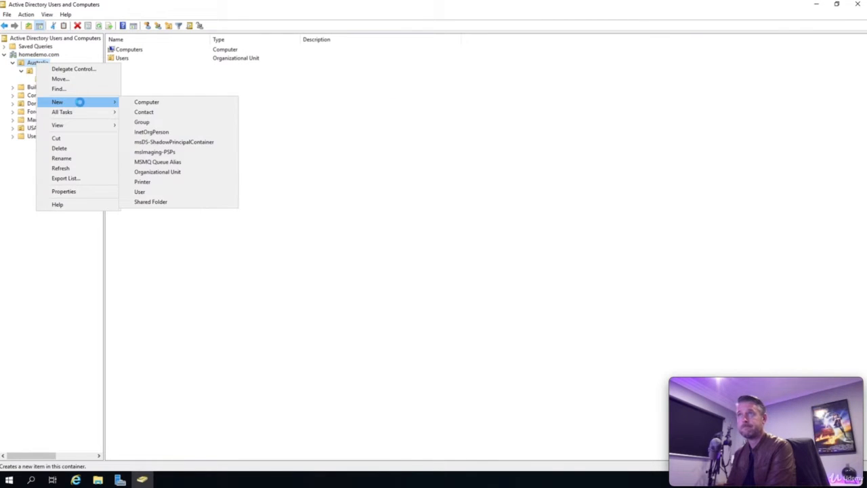
{"action": "left_click", "coordinate": [170, 170]}
{"action": "type", "text": "Computers"}
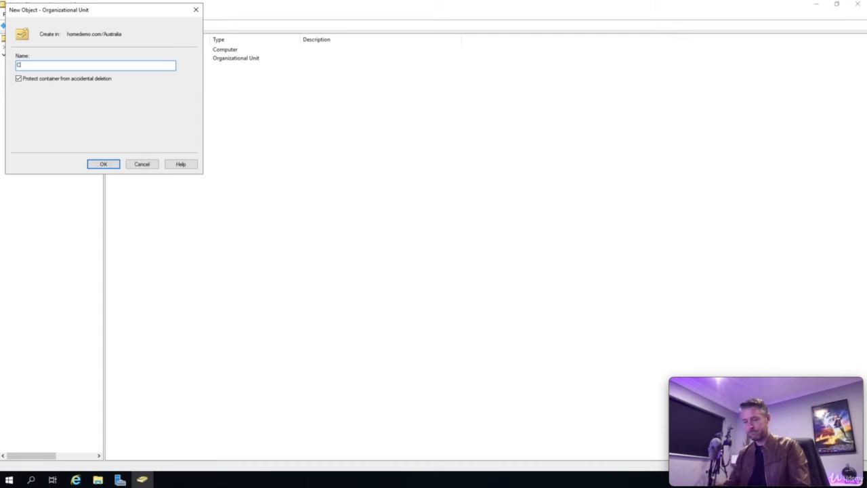
{"action": "left_click", "coordinate": [103, 164]}
{"action": "left_click", "coordinate": [507, 273]}
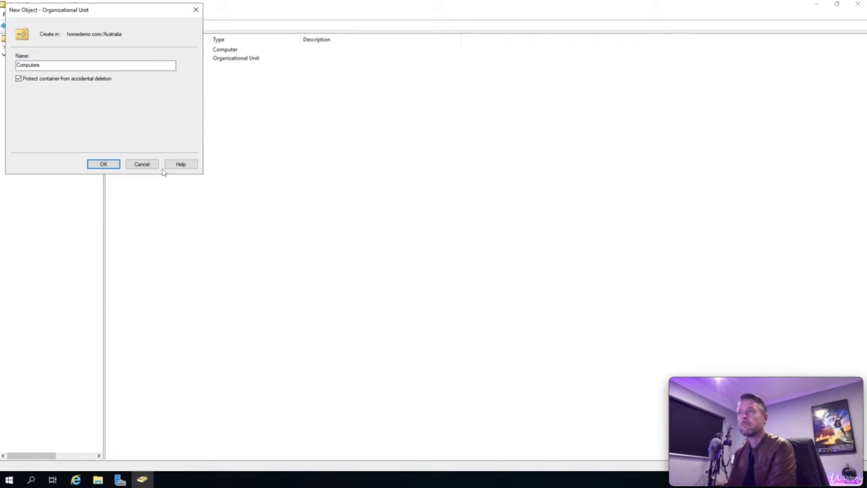
{"action": "left_click", "coordinate": [152, 166]}
Delete the computer object named Computers from the Australia organizational unit
{"action": "right_click", "coordinate": [125, 49]}
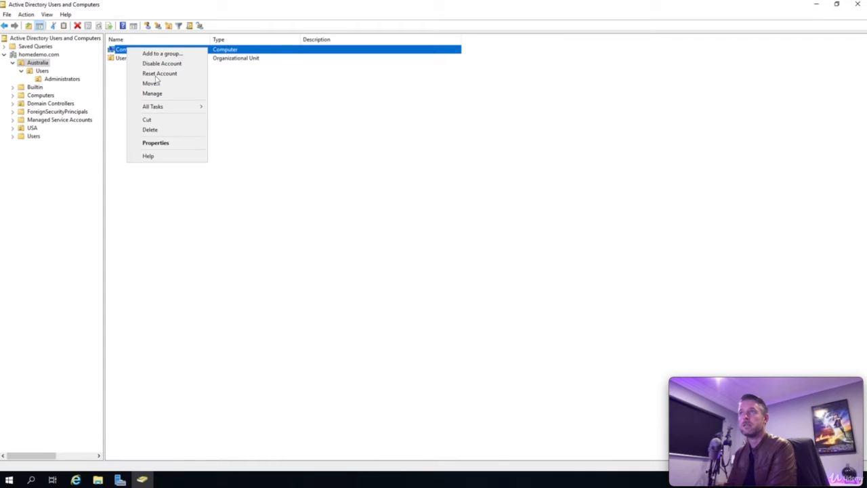
{"action": "left_click", "coordinate": [149, 129]}
{"action": "left_click", "coordinate": [458, 275]}
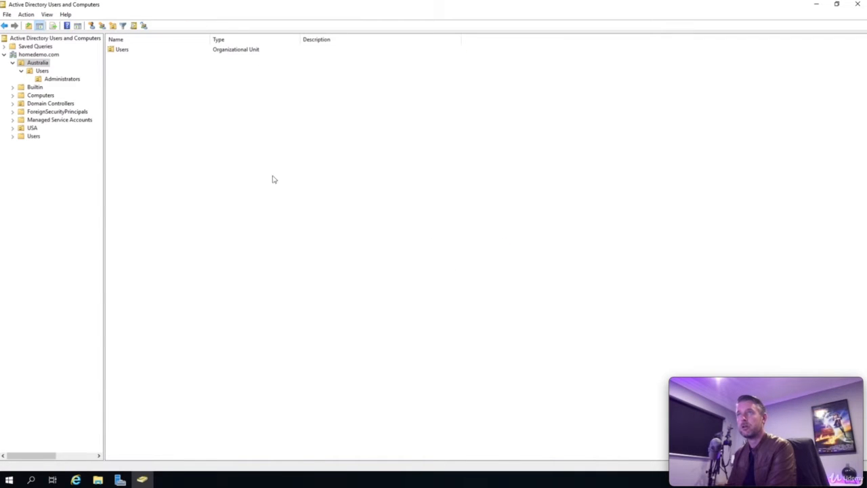
Create an organizational unit named Computers inside Australia, keeping protection from accidental deletion enabled, and collapse Australia's Users unit
{"action": "left_click", "coordinate": [36, 63]}
{"action": "right_click", "coordinate": [40, 67]}
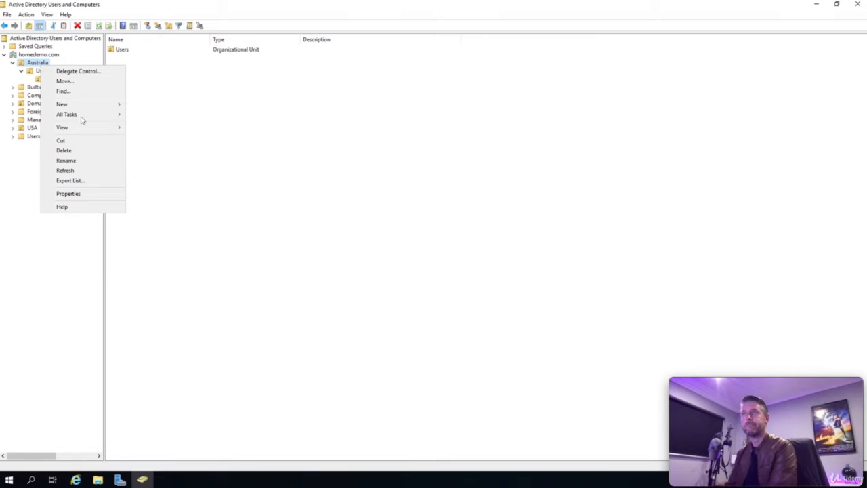
{"action": "mouse_move", "coordinate": [86, 104]}
{"action": "left_click", "coordinate": [174, 176]}
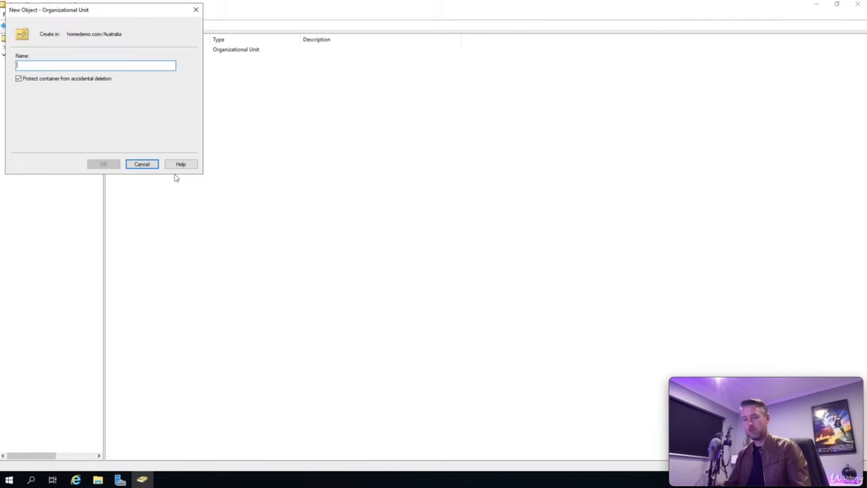
{"action": "type", "text": "Computers"}
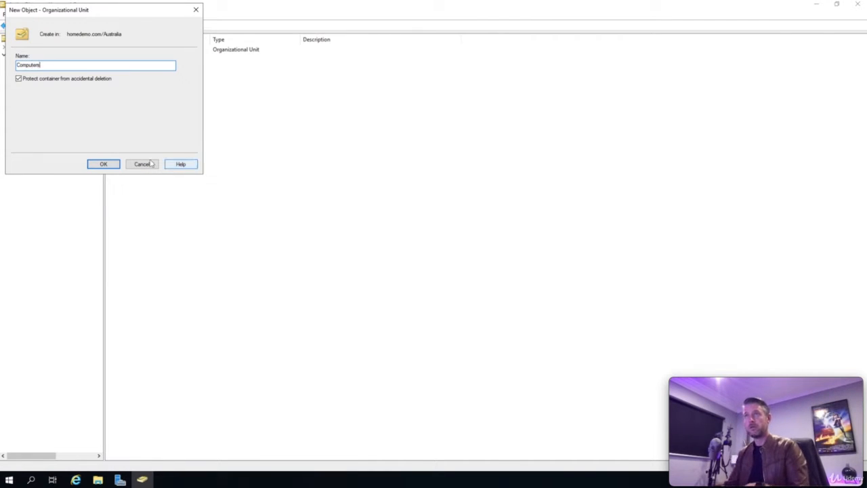
{"action": "left_click", "coordinate": [112, 164]}
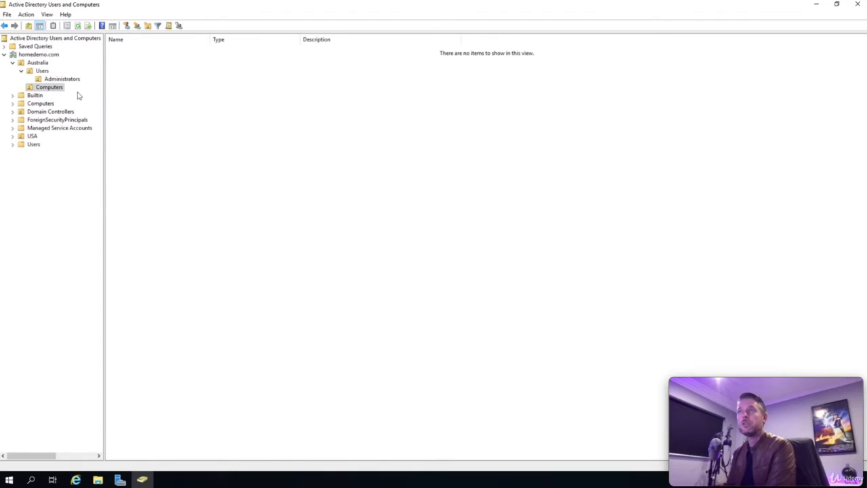
{"action": "left_click", "coordinate": [21, 70]}
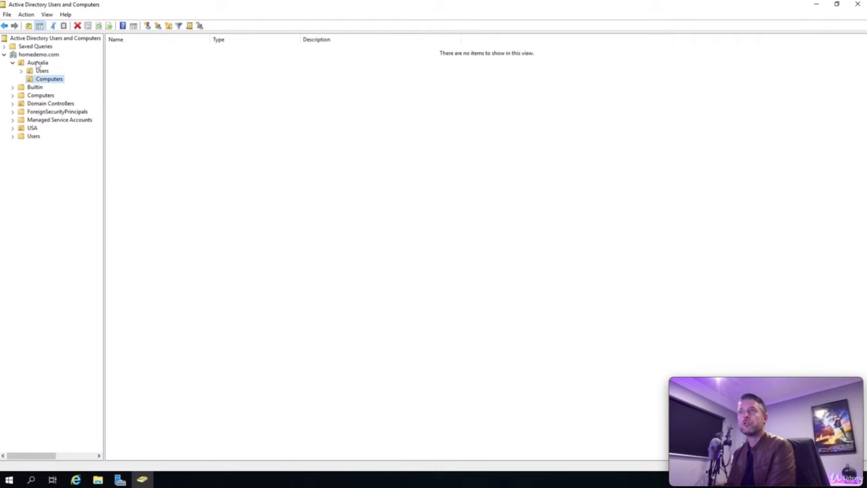
Browse the USA organizational unit's Users branch, viewing IT and opening Finance
{"action": "left_click", "coordinate": [12, 129]}
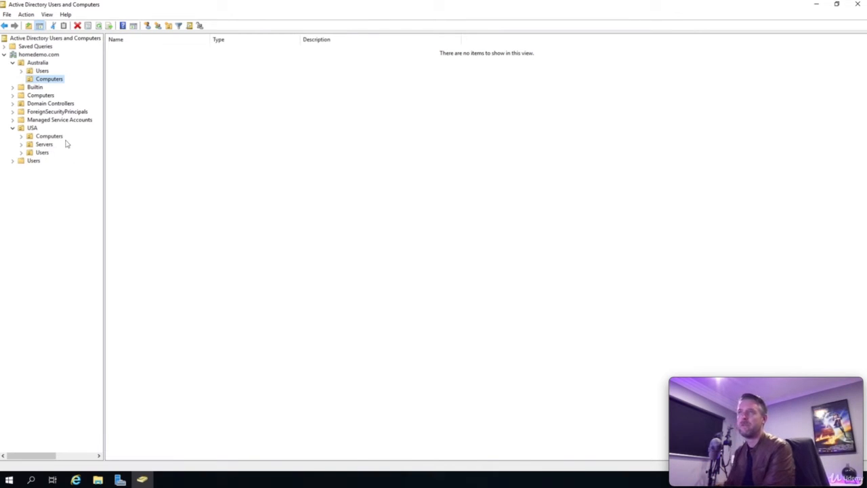
{"action": "left_click", "coordinate": [42, 153]}
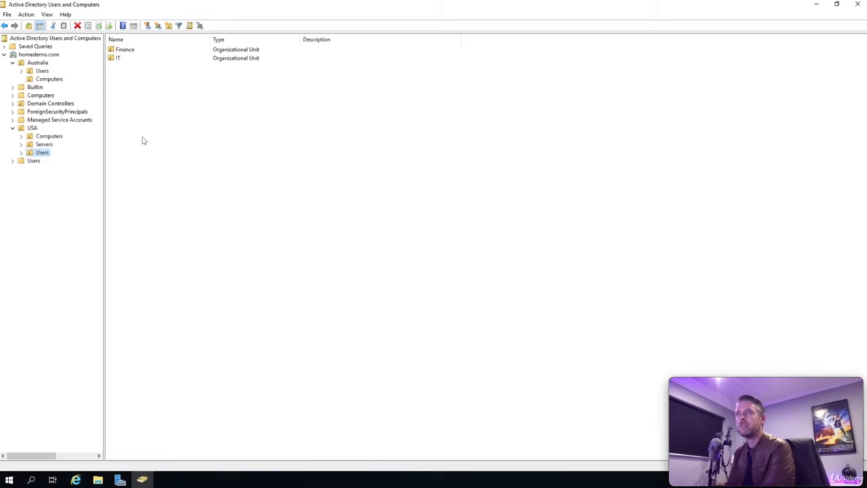
{"action": "left_click", "coordinate": [118, 59]}
{"action": "double_click", "coordinate": [117, 58]}
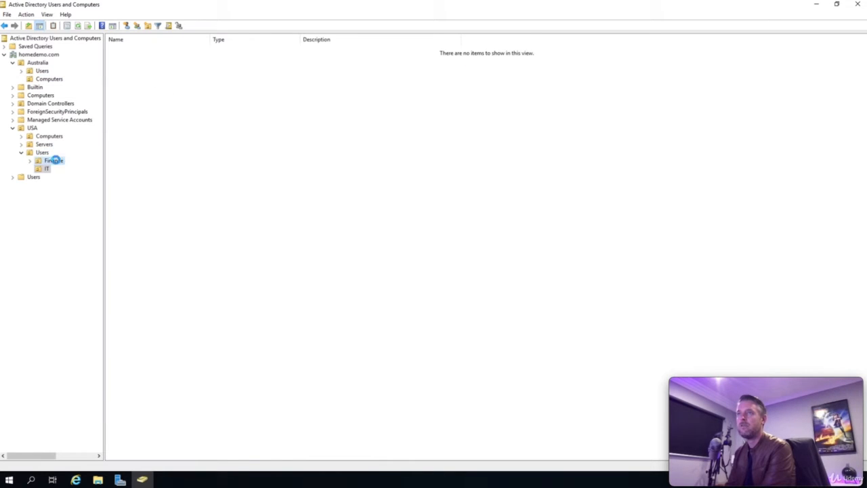
{"action": "left_click", "coordinate": [57, 160]}
Examine the object types that can be created in the Finance organizational unit, including User, without creating anything
{"action": "right_click", "coordinate": [158, 81]}
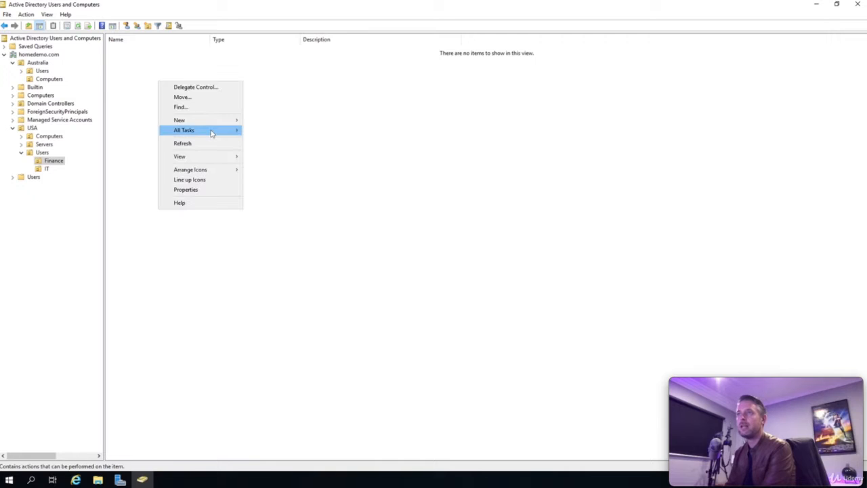
{"action": "mouse_move", "coordinate": [194, 122]}
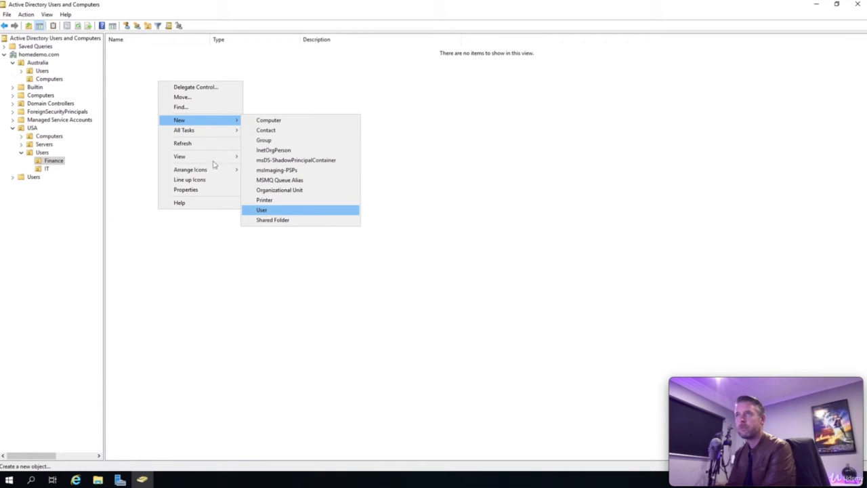
{"action": "left_click", "coordinate": [145, 81]}
{"action": "right_click", "coordinate": [218, 99]}
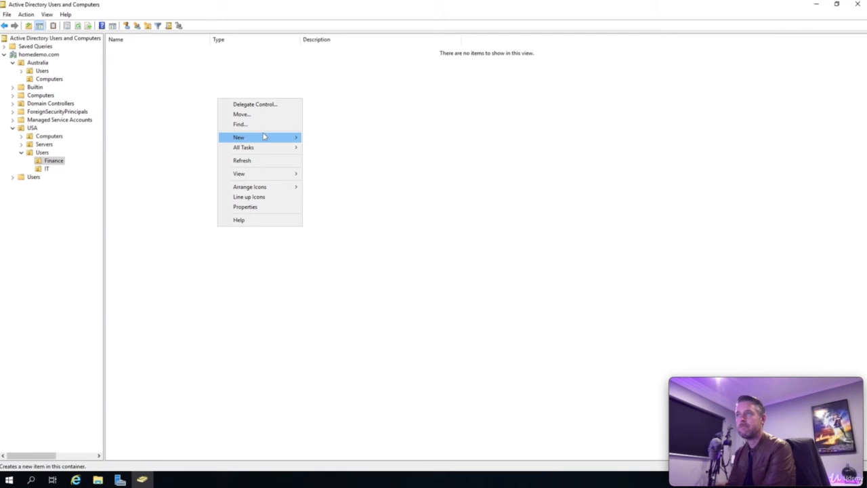
{"action": "mouse_move", "coordinate": [271, 139]}
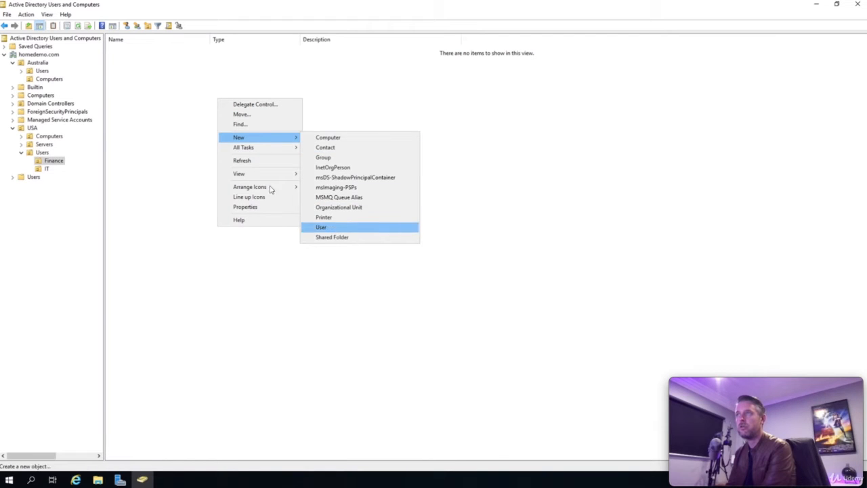
{"action": "left_click", "coordinate": [111, 48]}
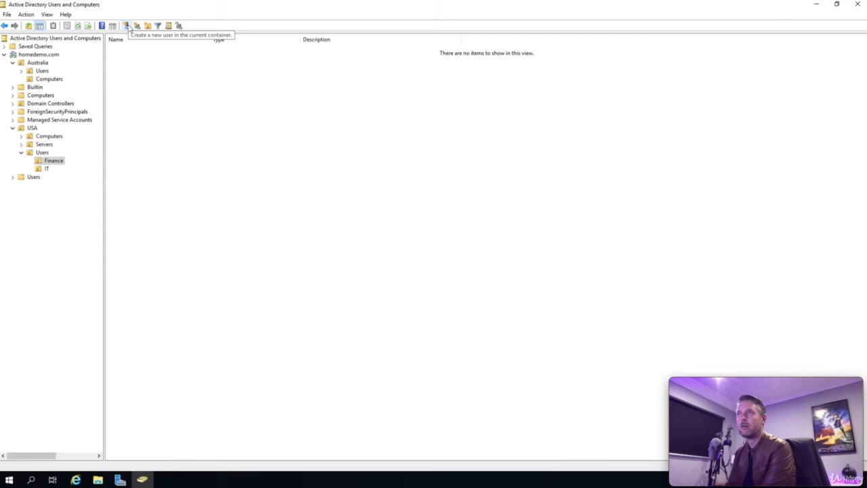
Start creating a user in USA's Finance organizational unit and enter the user's first and last name
{"action": "right_click", "coordinate": [175, 122]}
{"action": "mouse_move", "coordinate": [221, 163]}
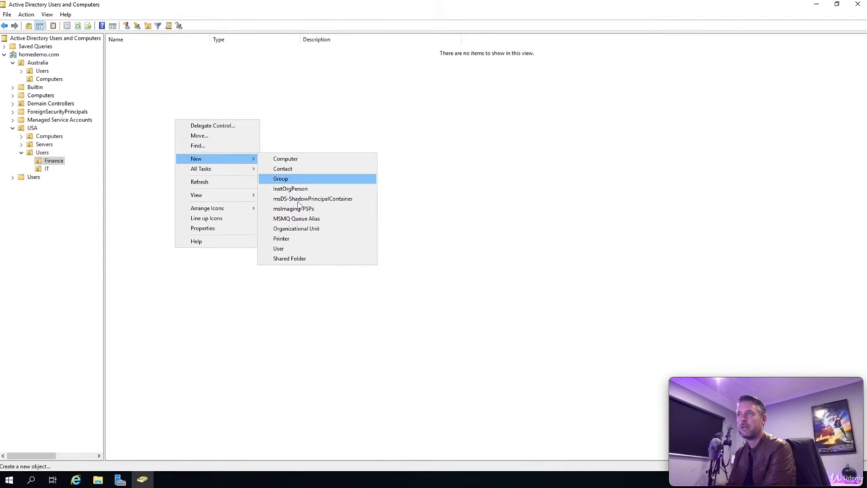
{"action": "left_click", "coordinate": [305, 249]}
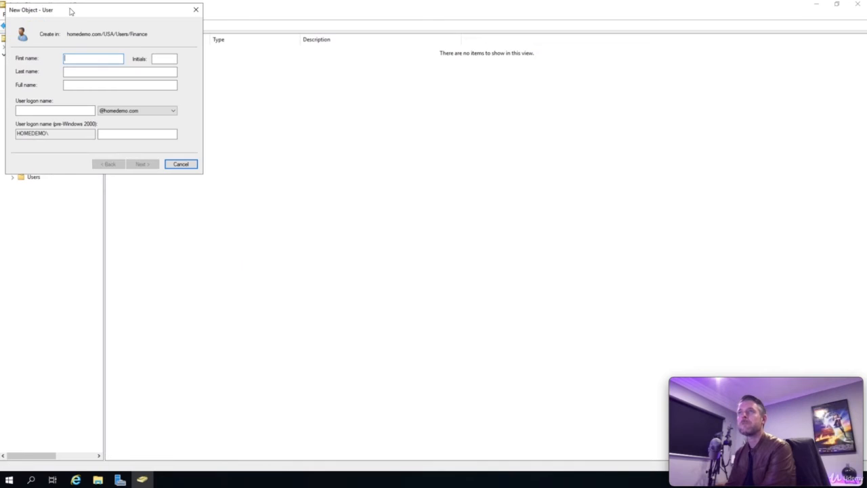
{"action": "left_click_drag", "start_coordinate": [72, 11], "coordinate": [280, 136]}
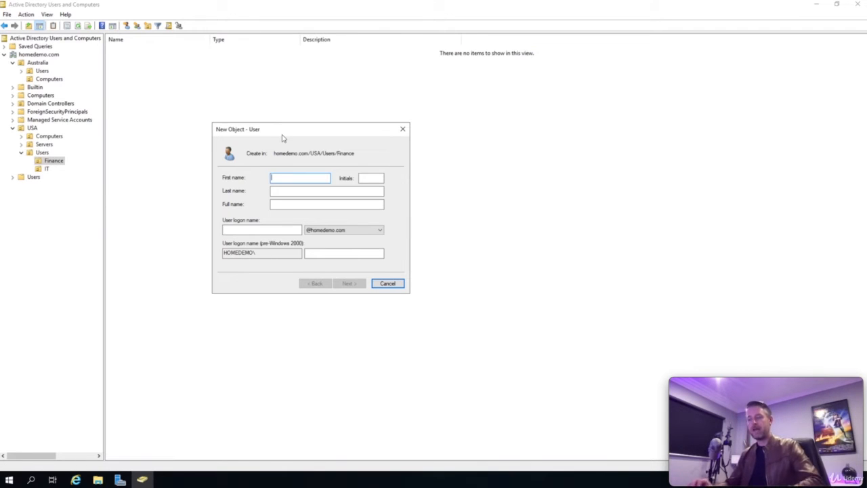
{"action": "type", "text": "John"}
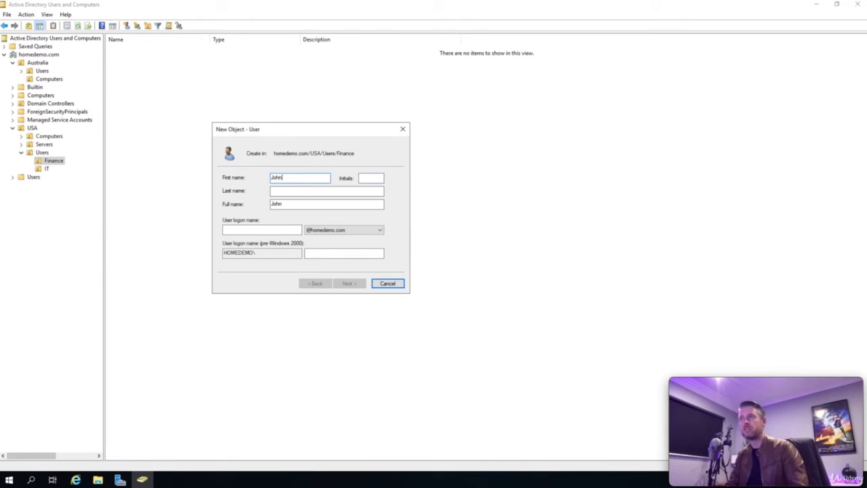
{"action": "key", "text": "Tab"}
{"action": "type", "text": "Smith"}
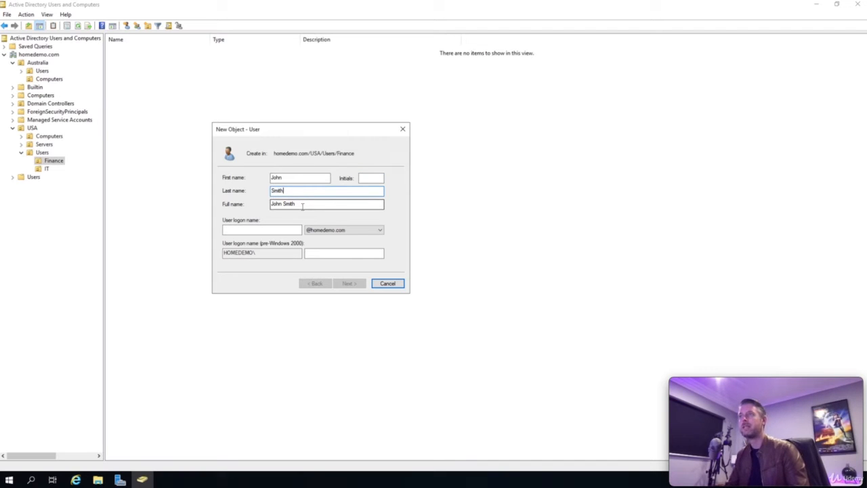
{"action": "key", "text": "Tab"}
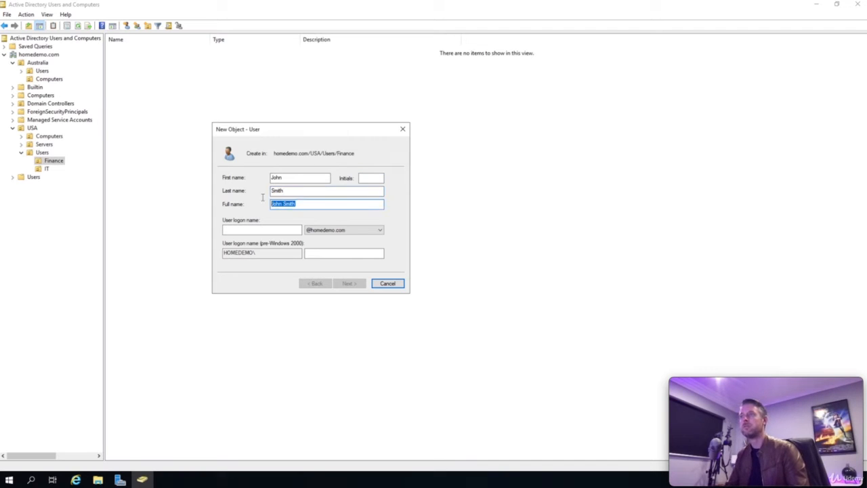
{"action": "left_click", "coordinate": [280, 179]}
{"action": "left_click", "coordinate": [282, 192]}
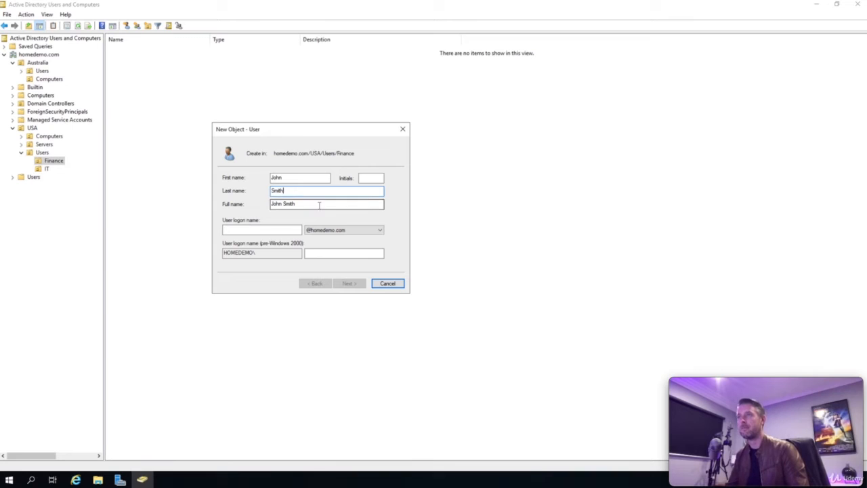
{"action": "left_click_drag", "start_coordinate": [319, 204], "coordinate": [269, 202]}
{"action": "left_click", "coordinate": [315, 205]}
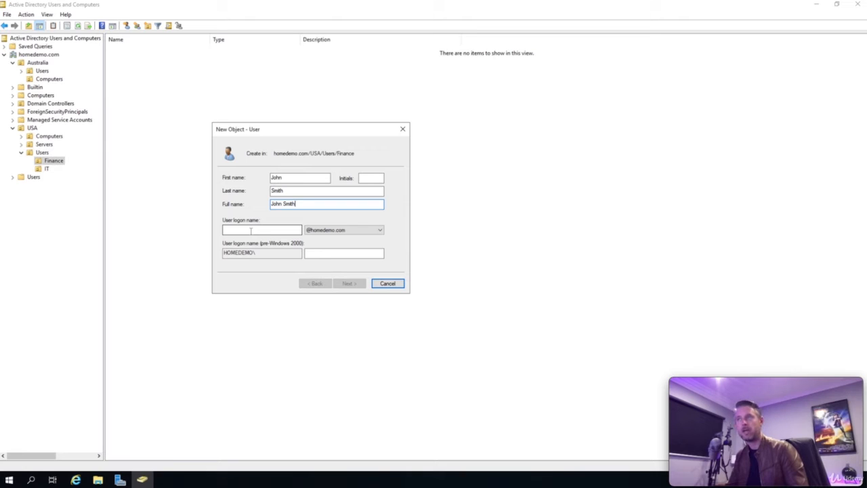
{"action": "left_click", "coordinate": [251, 231]}
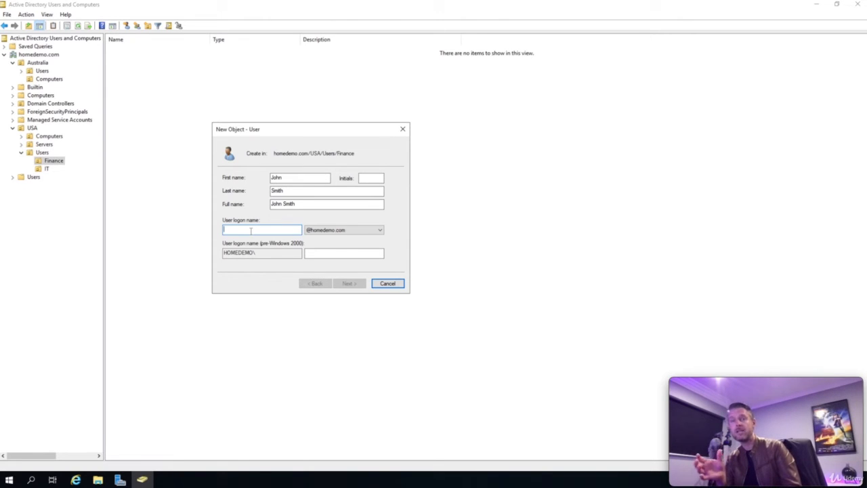
{"action": "type", "text": "john"}
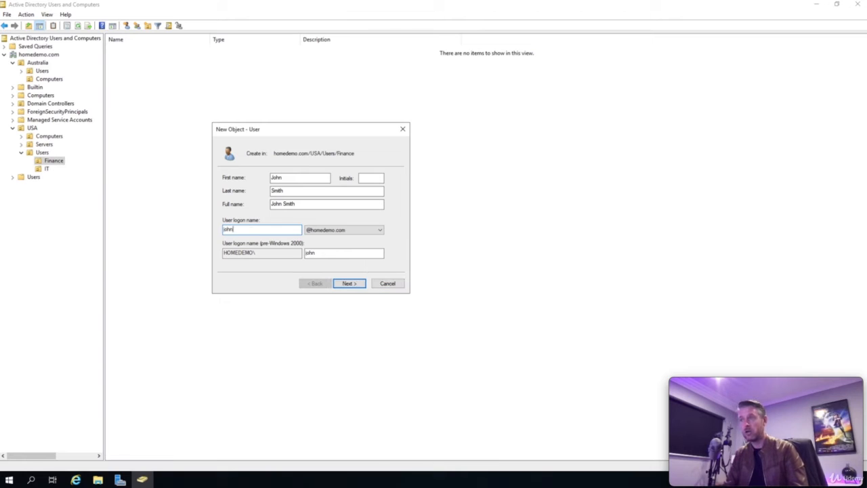
{"action": "type", "text": ".smith"}
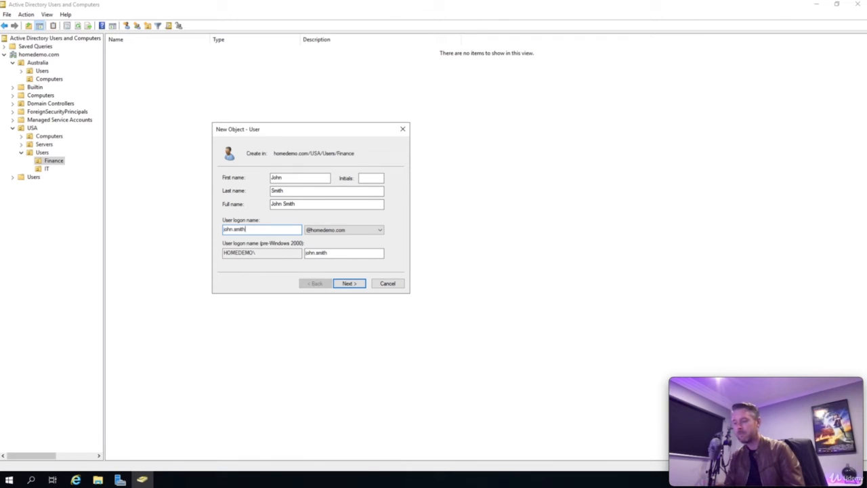
Try a logon name with the first and last name joined without a period, and clear it
{"action": "key", "text": "BackSpace"}
{"action": "key", "text": "BackSpace"}
{"action": "key", "text": "BackSpace"}
{"action": "key", "text": "BackSpace"}
{"action": "key", "text": "BackSpace"}
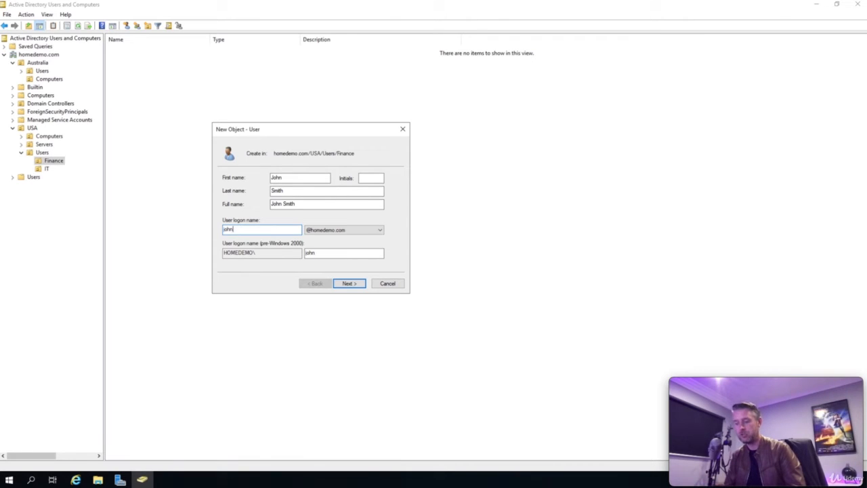
{"action": "type", "text": "smith\\\\\\"}
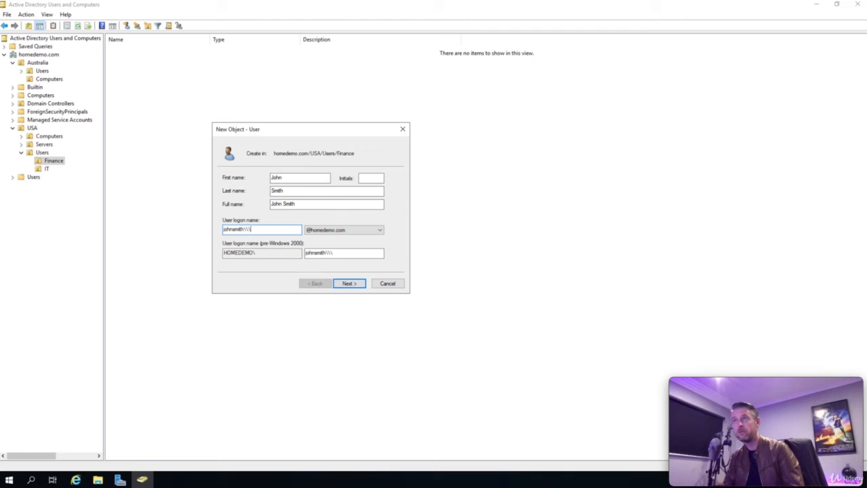
{"action": "key", "text": "BackSpace"}
{"action": "key", "text": "BackSpace"}
{"action": "key", "text": "BackSpace"}
{"action": "key", "text": "BackSpace"}
{"action": "key", "text": "BackSpace"}
{"action": "key", "text": "BackSpace"}
{"action": "key", "text": "BackSpace"}
{"action": "key", "text": "BackSpace"}
{"action": "key", "text": "BackSpace"}
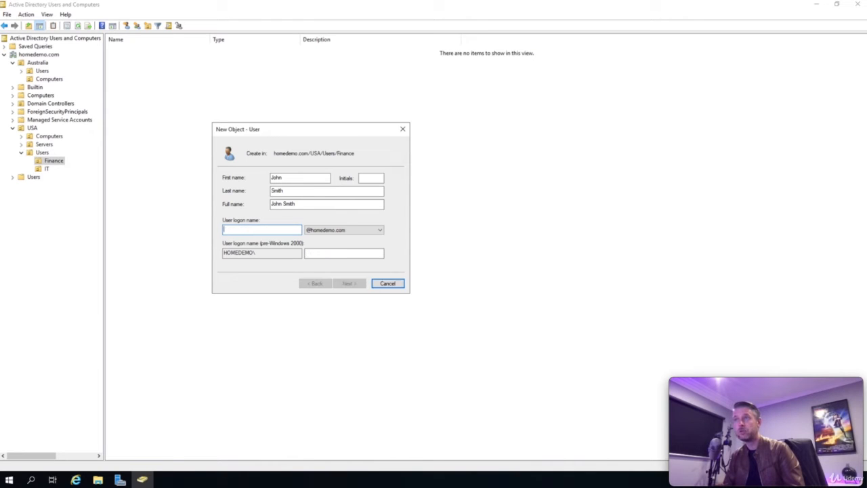
Try logon names using first initial plus last name and first name plus last initial, and restore the period-separated format
{"action": "type", "text": "jsmith"}
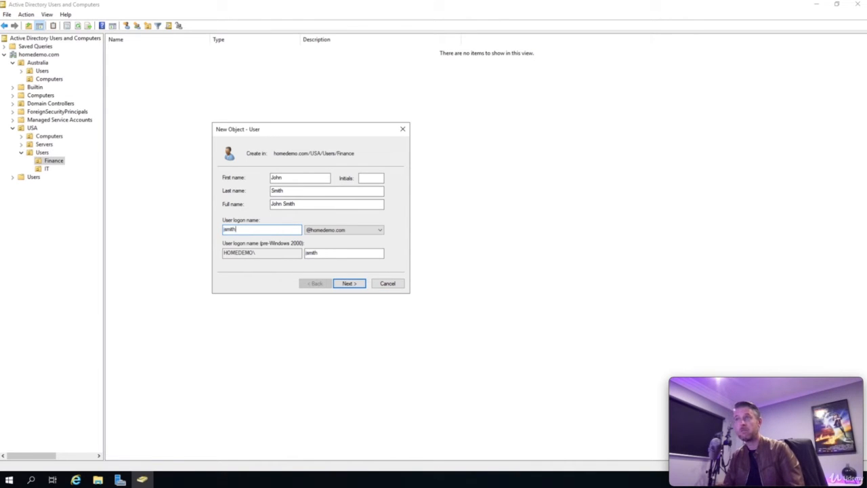
{"action": "key", "text": "BackSpace"}
{"action": "key", "text": "BackSpace"}
{"action": "key", "text": "BackSpace"}
{"action": "key", "text": "BackSpace"}
{"action": "key", "text": "BackSpace"}
{"action": "key", "text": "BackSpace"}
{"action": "type", "text": "joh"}
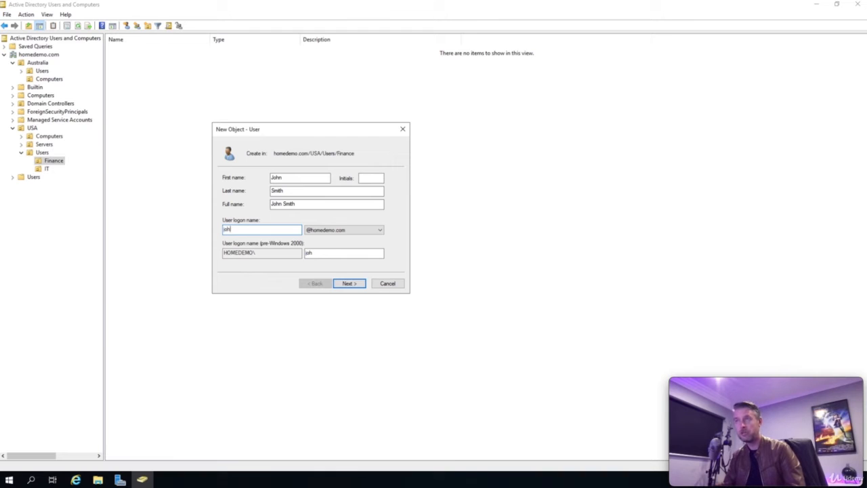
{"action": "type", "text": "ns"}
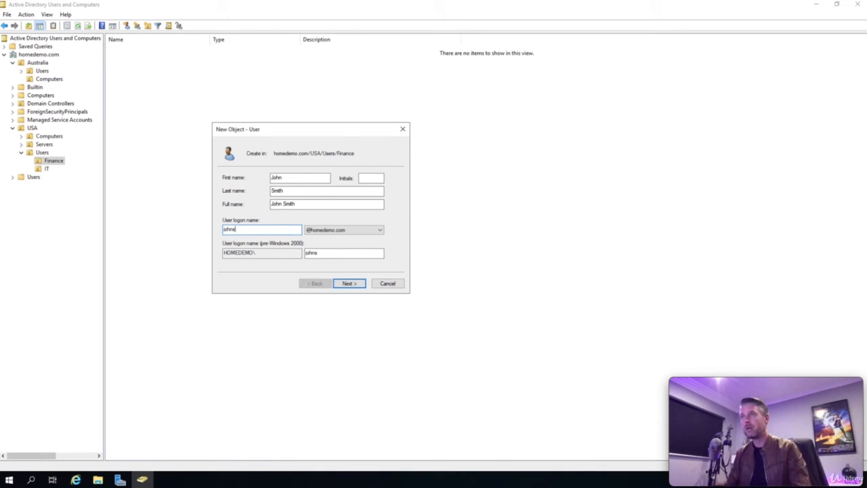
{"action": "key", "text": "BackSpace"}
{"action": "type", "text": ".smith"}
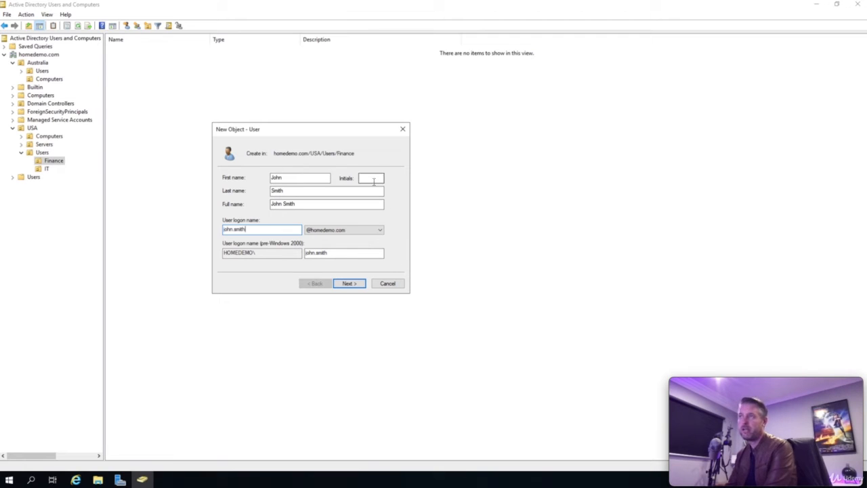
Enter and confirm the new user's account password, keeping the required password change at next logon, and continue
{"action": "left_click", "coordinate": [353, 284]}
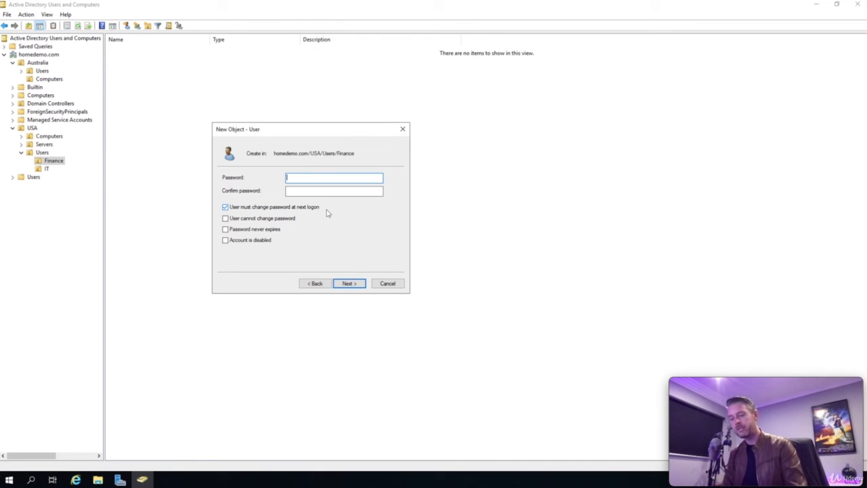
{"action": "type", "text": "*****"}
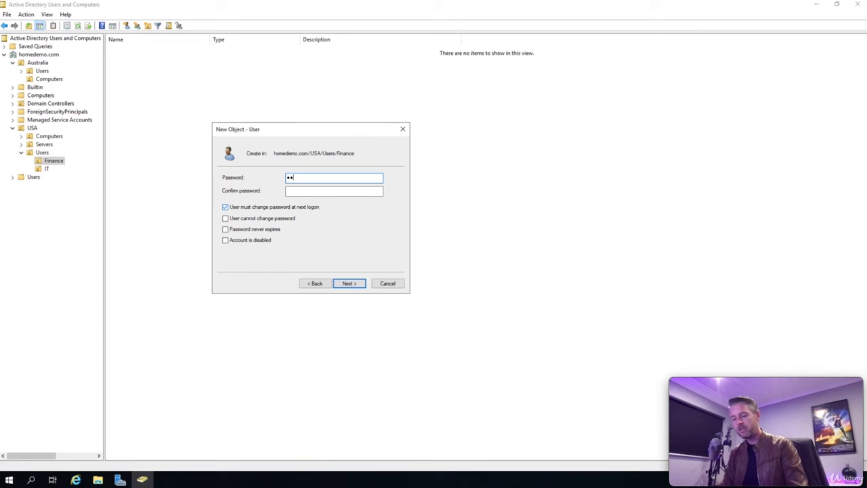
{"action": "type", "text": "***"}
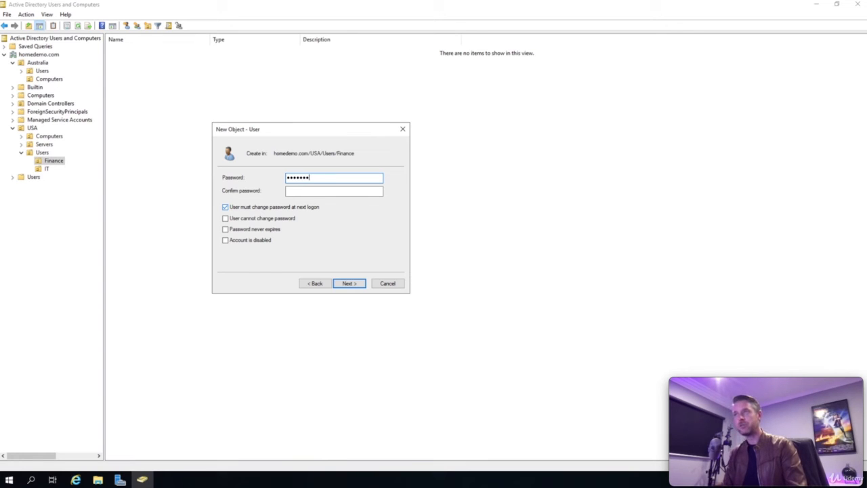
{"action": "type", "text": "******"}
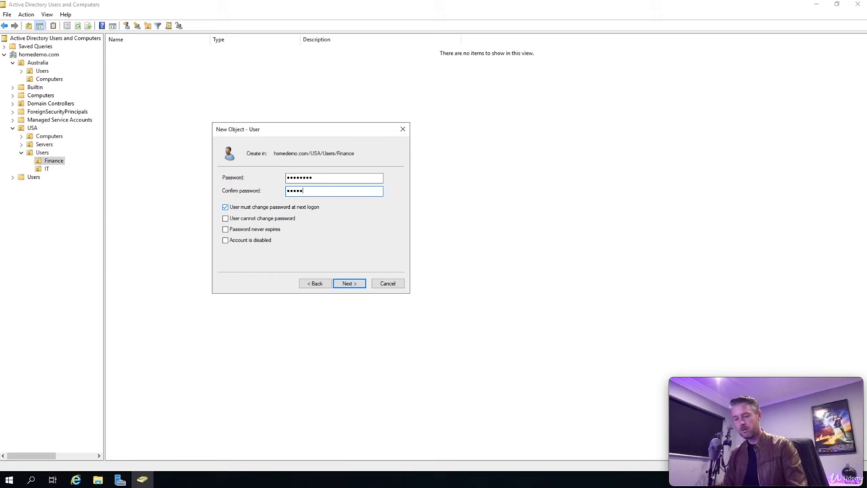
{"action": "type", "text": "**"}
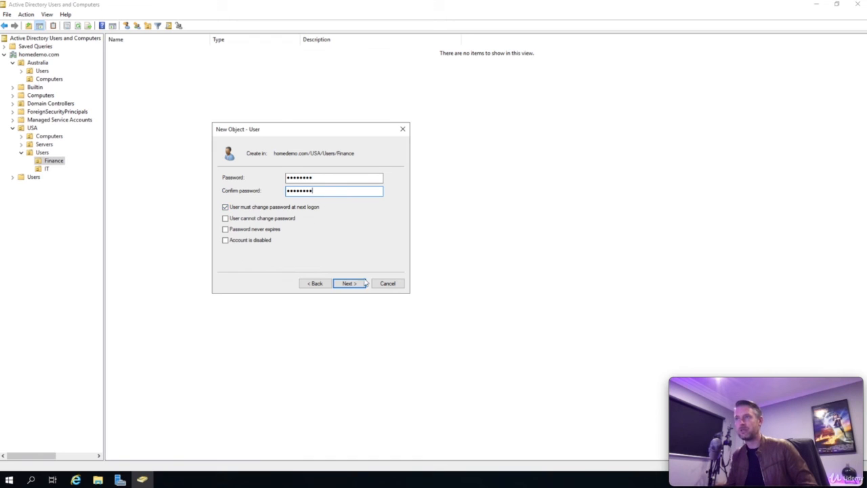
{"action": "left_click", "coordinate": [355, 285]}
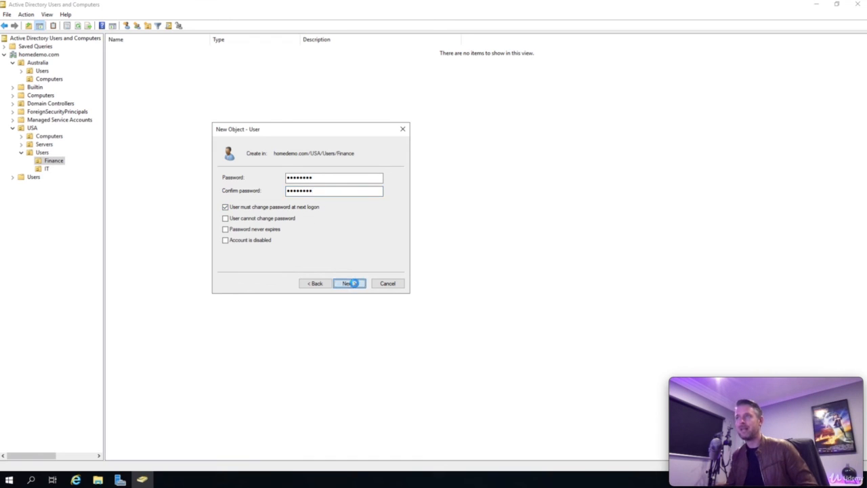
{"action": "left_click", "coordinate": [469, 273]}
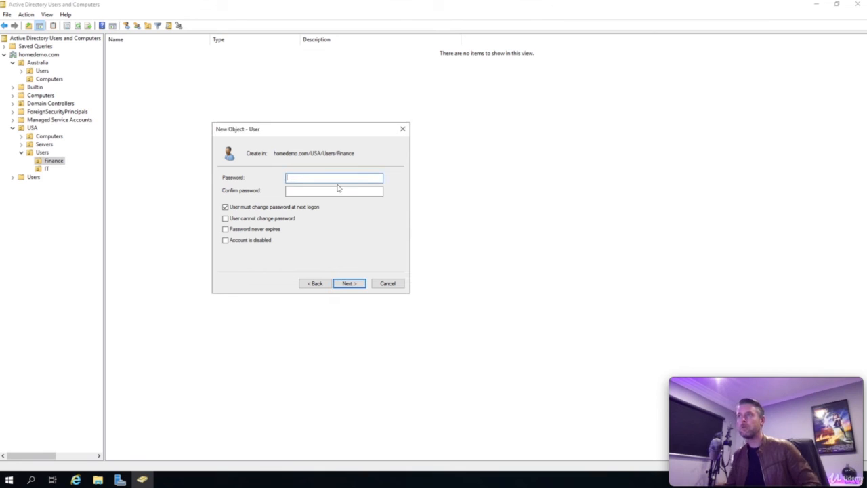
{"action": "type", "text": "******"}
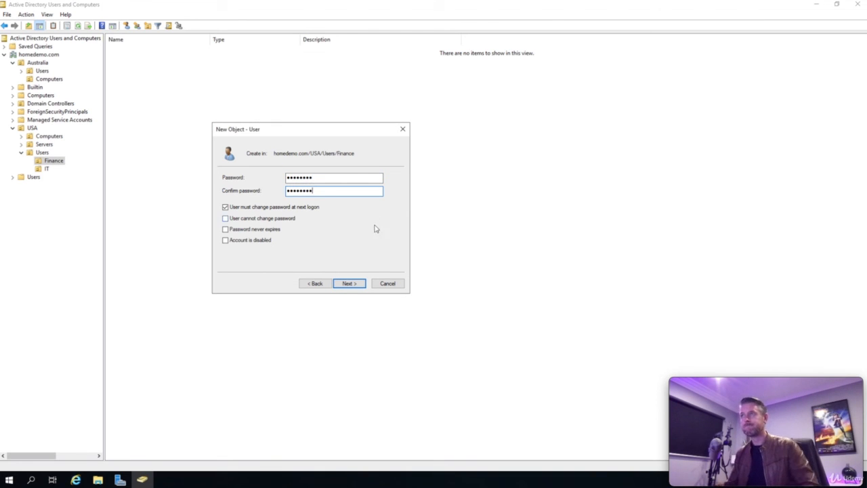
{"action": "left_click", "coordinate": [350, 283]}
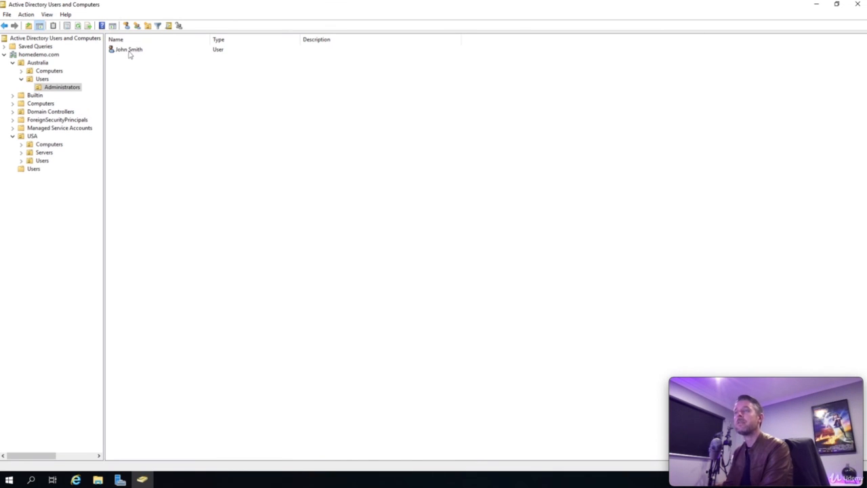
Examine the General and Address properties of the user in Australia's Administrators organizational unit
{"action": "right_click", "coordinate": [131, 50]}
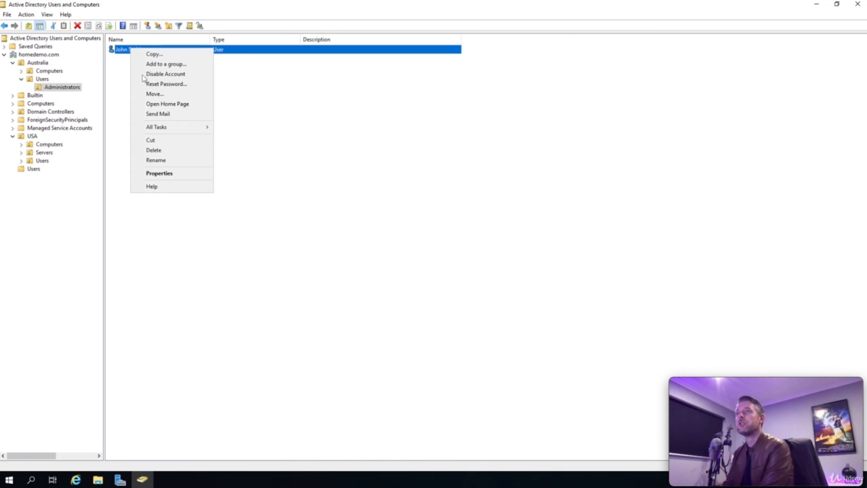
{"action": "left_click", "coordinate": [183, 173]}
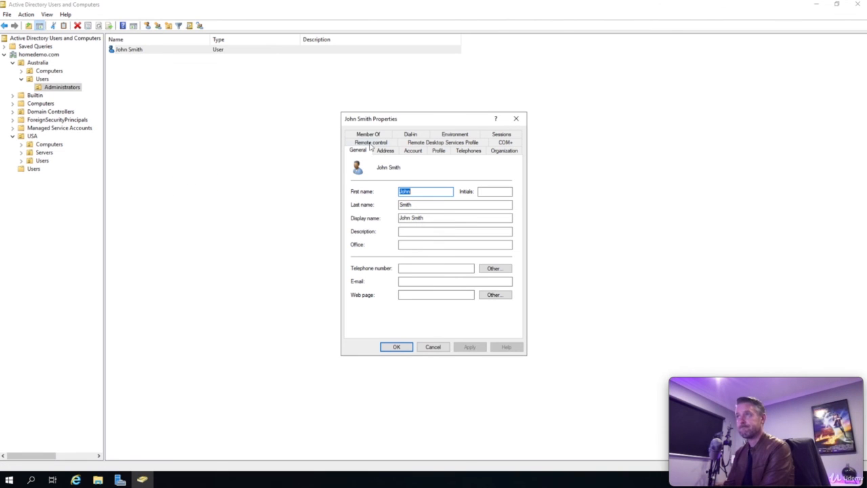
{"action": "left_click_drag", "start_coordinate": [406, 121], "coordinate": [309, 114]}
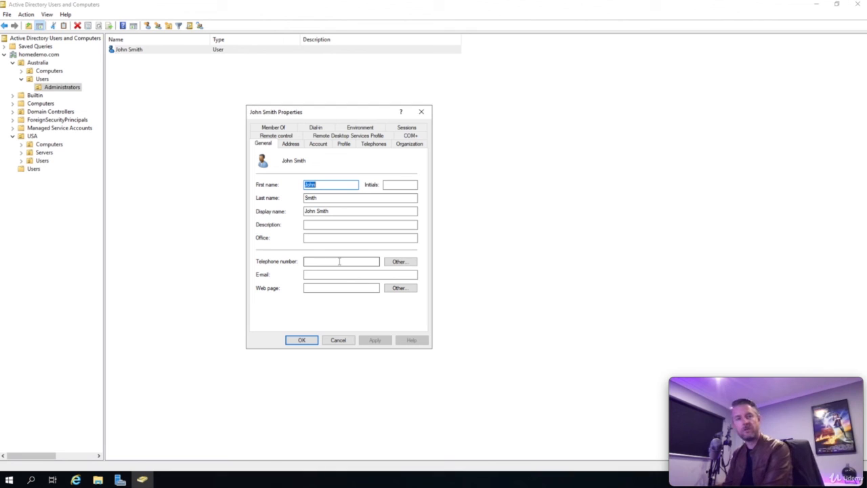
{"action": "left_click", "coordinate": [307, 225]}
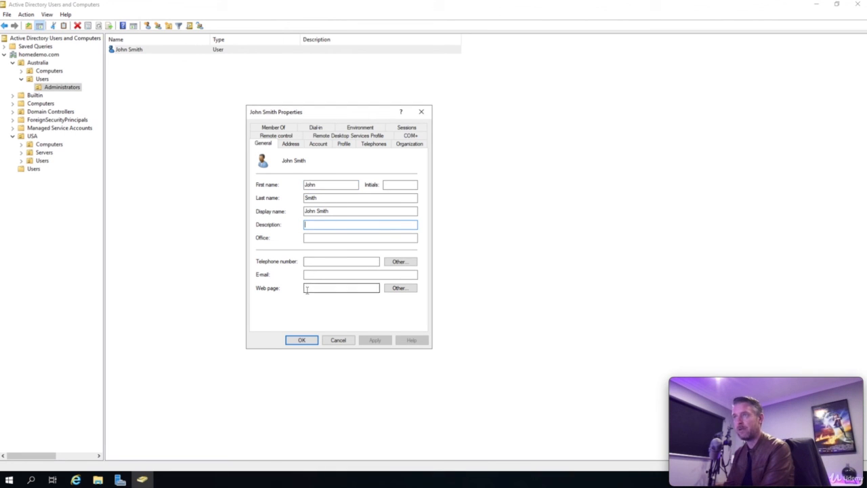
{"action": "left_click", "coordinate": [290, 144]}
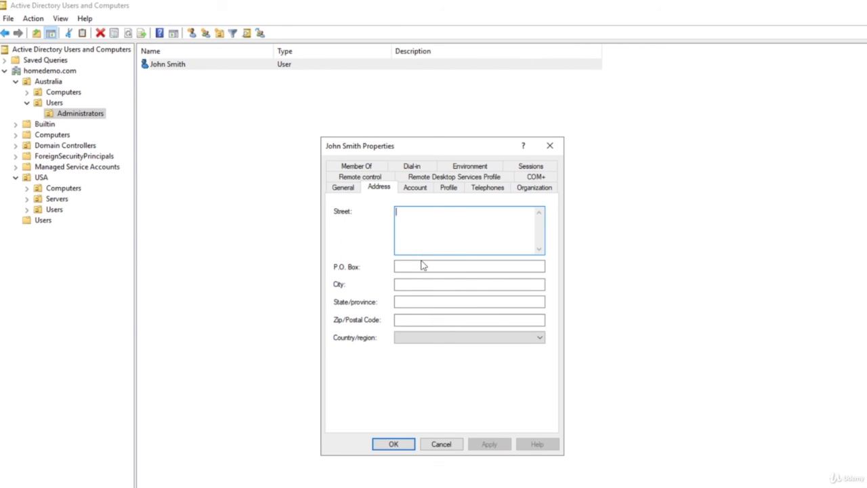
{"action": "left_click", "coordinate": [344, 188]}
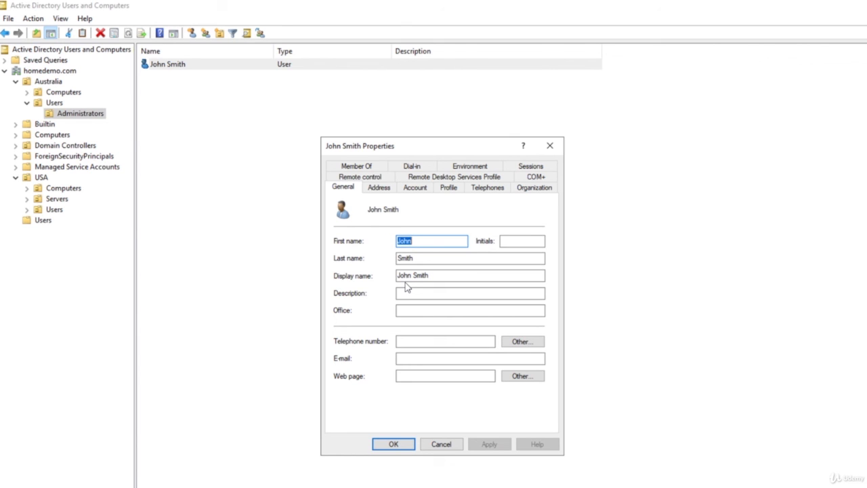
Examine the user's logon name and account options in the Account properties, and close the properties
{"action": "left_click", "coordinate": [415, 188]}
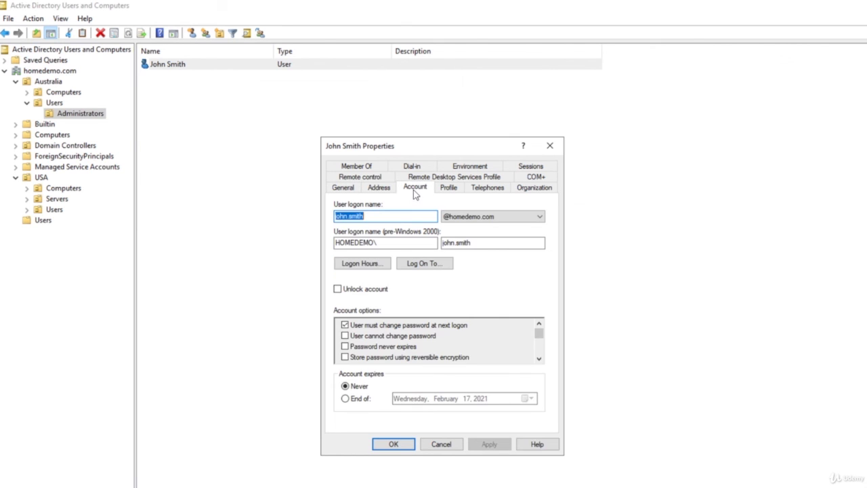
{"action": "left_click", "coordinate": [393, 218]}
{"action": "mouse_move", "coordinate": [539, 334]}
{"action": "left_mouse_down"}
{"action": "mouse_move", "coordinate": [539, 351]}
{"action": "mouse_move", "coordinate": [540, 325]}
{"action": "left_mouse_up"}
{"action": "left_click", "coordinate": [405, 447]}
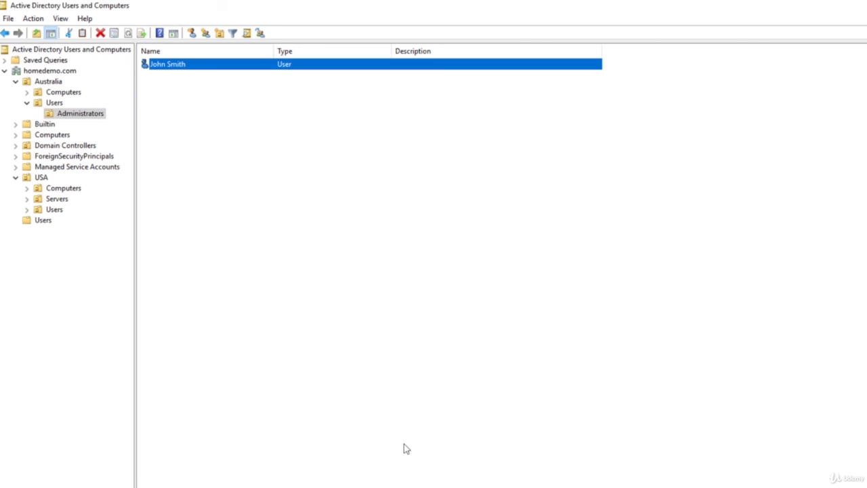